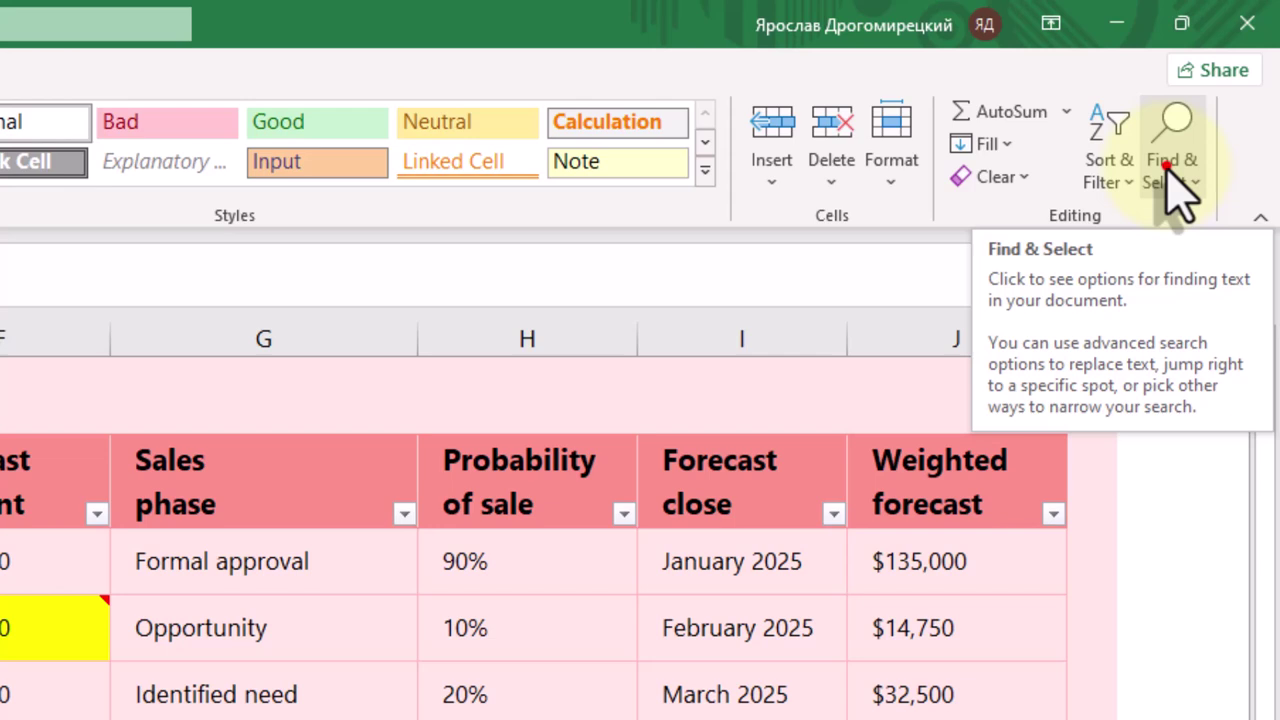
Step: Open the Find and Replace dialog from Find & Select on the Home tab
{"action": "left_click", "coordinate": [1166, 168]}
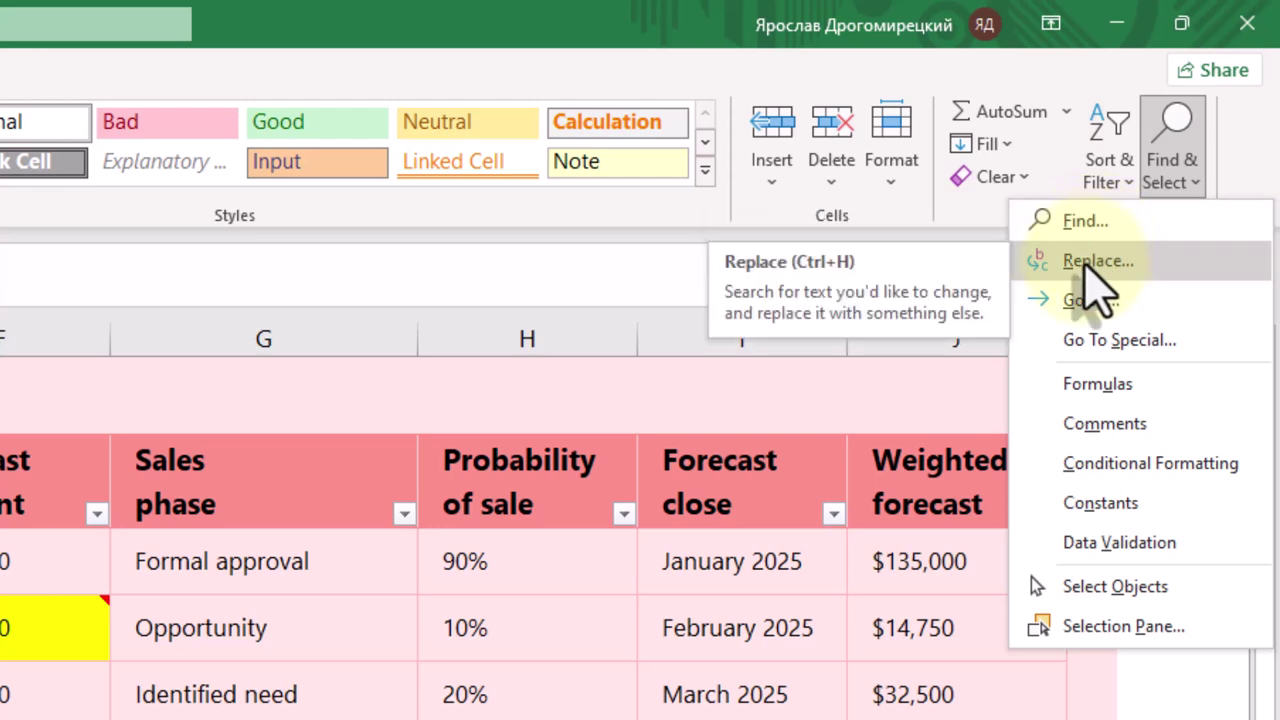
{"action": "left_click", "coordinate": [1090, 224]}
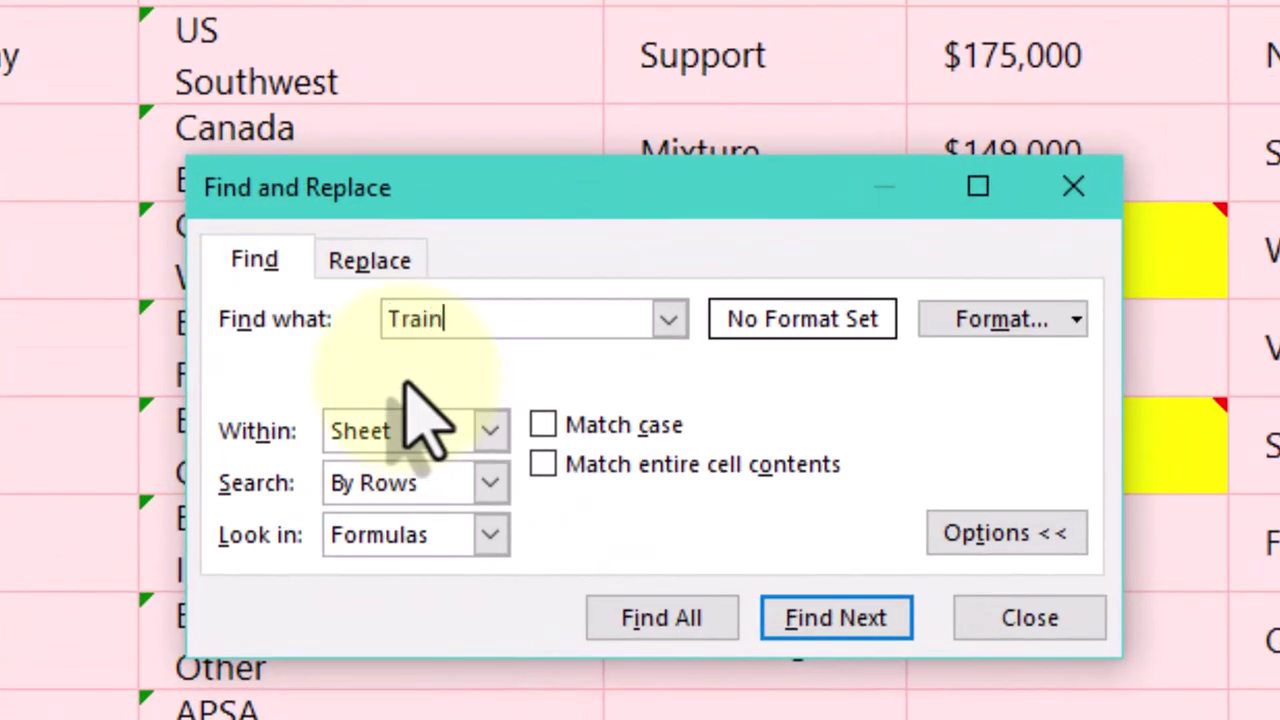
Step: Find all 3 cells containing 'Training' and step through the matches E10 and E15
{"action": "type", "text": "Training"}
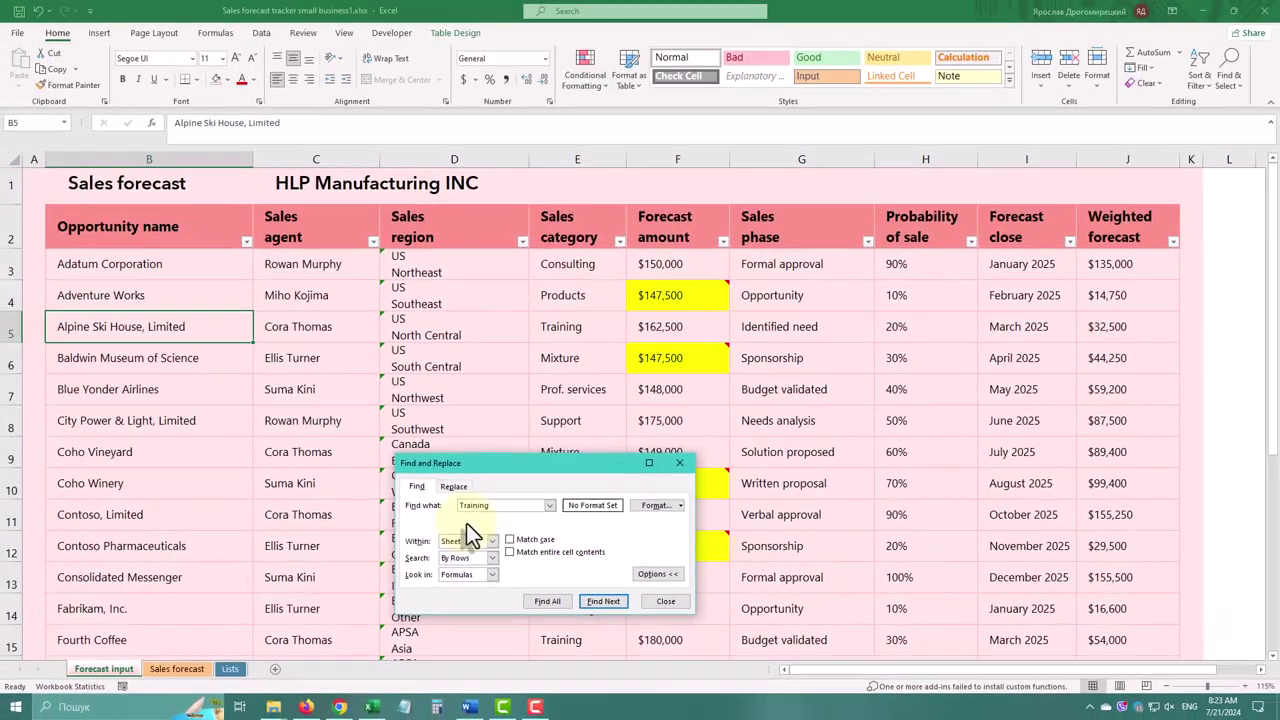
{"action": "left_click_drag", "start_coordinate": [544, 471], "coordinate": [556, 313]}
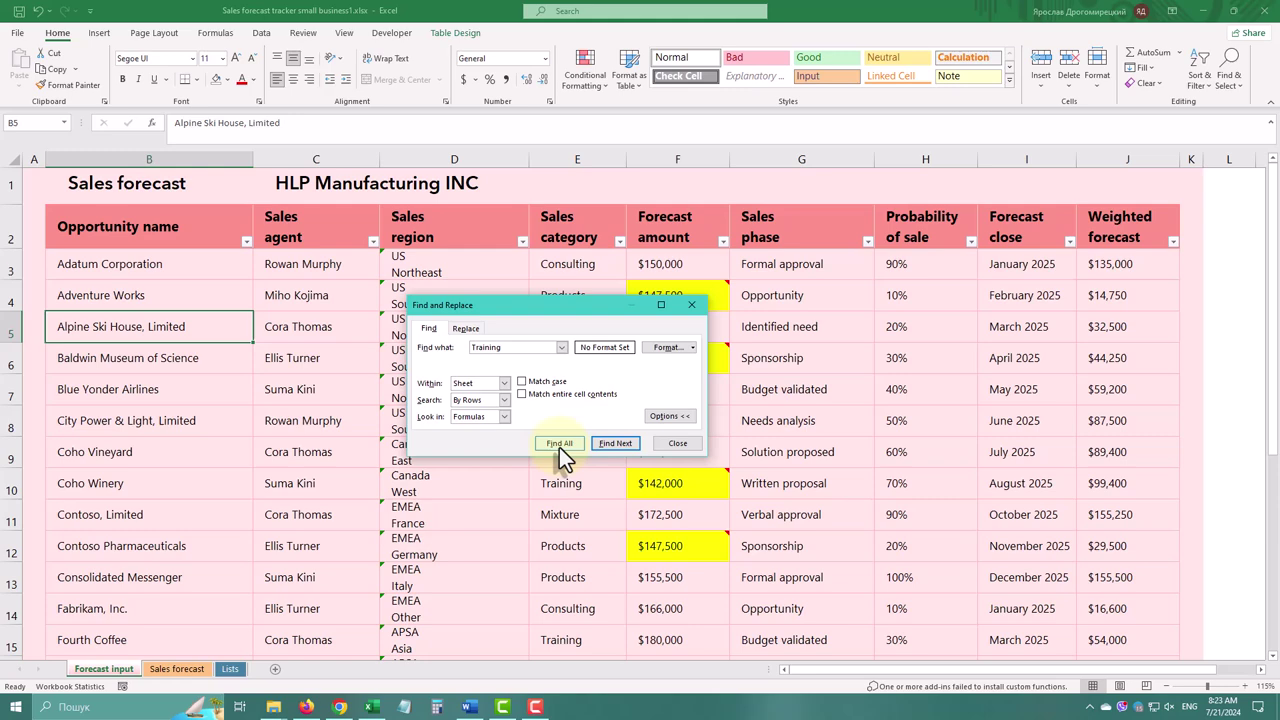
{"action": "left_click", "coordinate": [559, 445]}
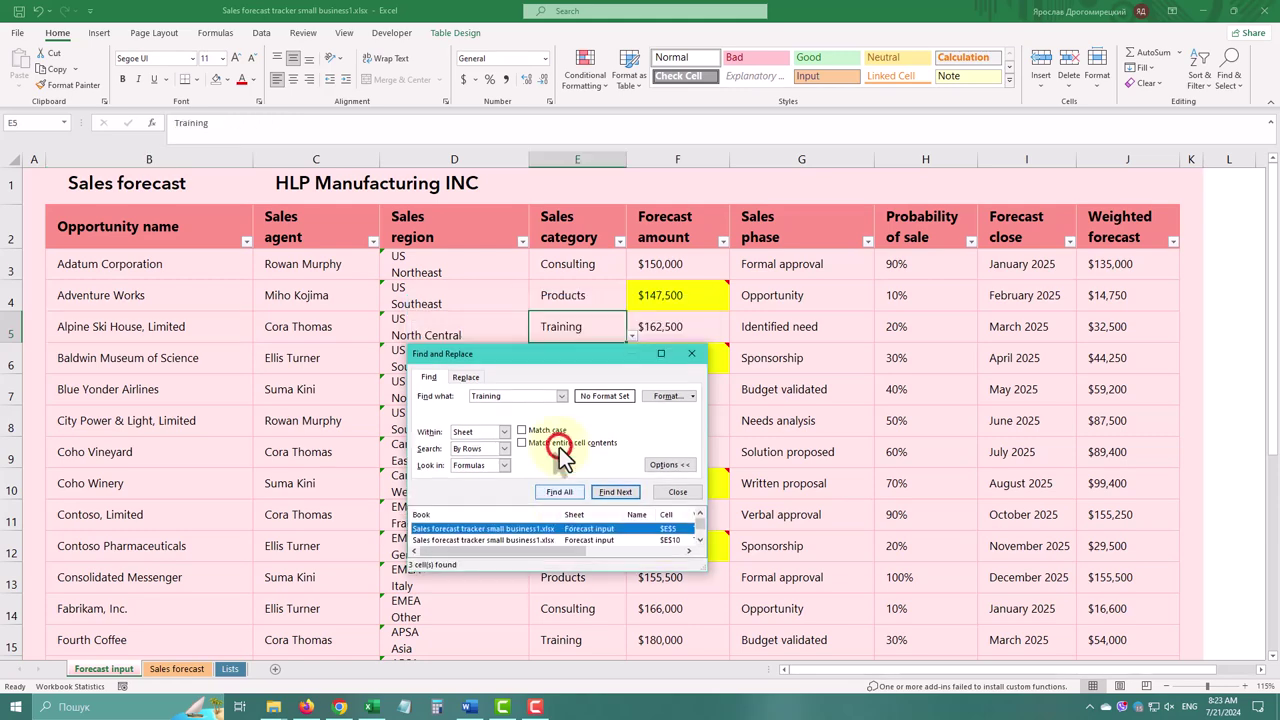
{"action": "left_click", "coordinate": [615, 491]}
{"action": "left_click", "coordinate": [620, 383]}
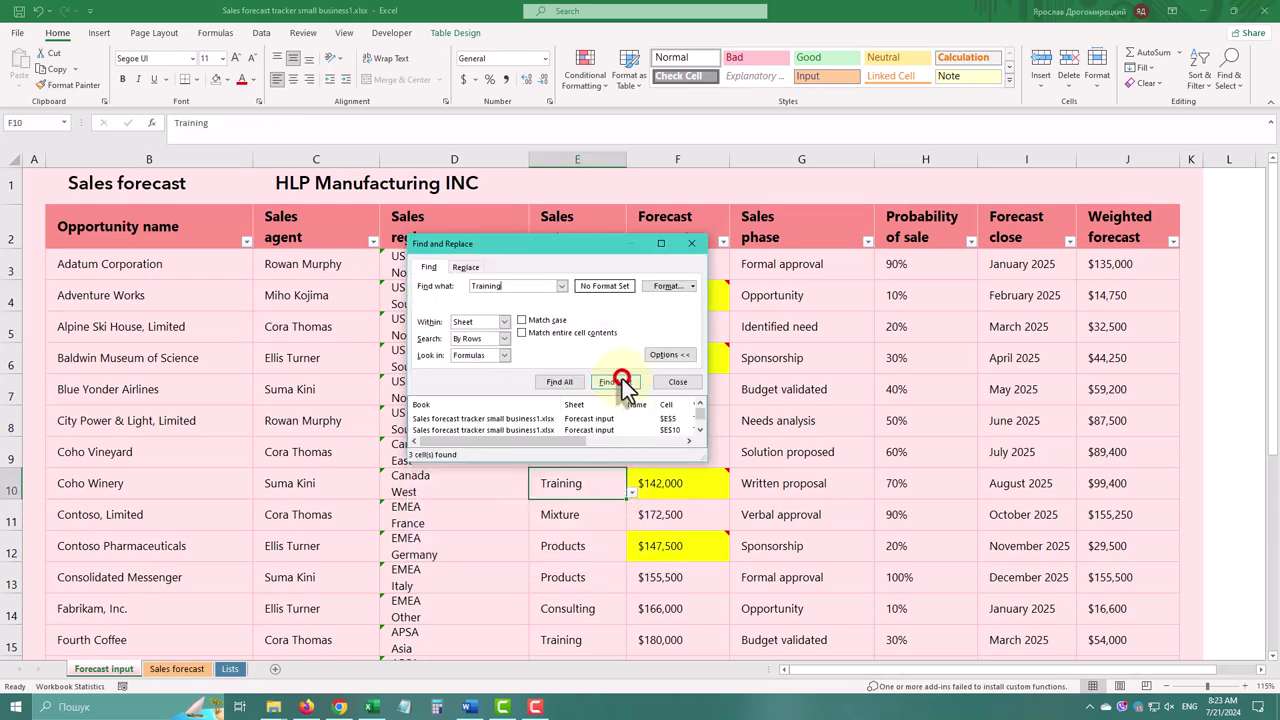
{"action": "left_click", "coordinate": [466, 267]}
Step: Replace all 3 occurrences of 'Limited' with 'Ltd.' in the opportunity names, such as B5 and B8
{"action": "left_click", "coordinate": [503, 285]}
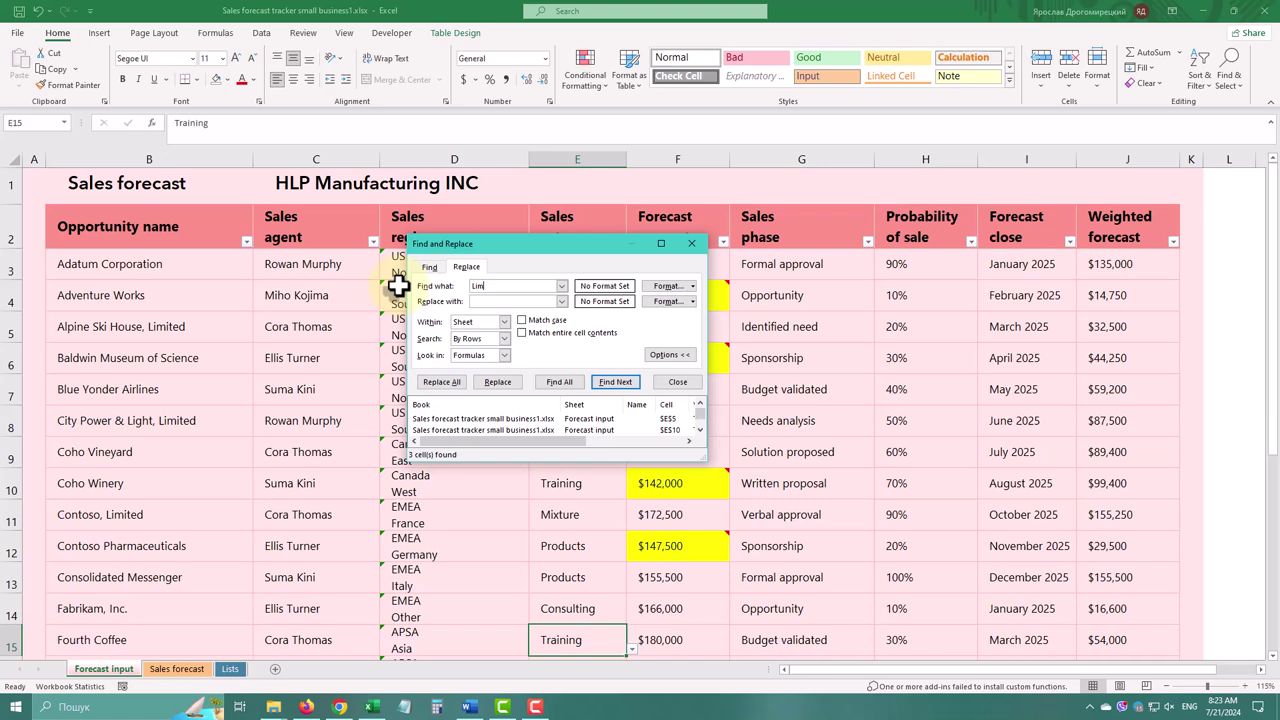
{"action": "left_click", "coordinate": [185, 326]}
{"action": "left_click", "coordinate": [178, 420]}
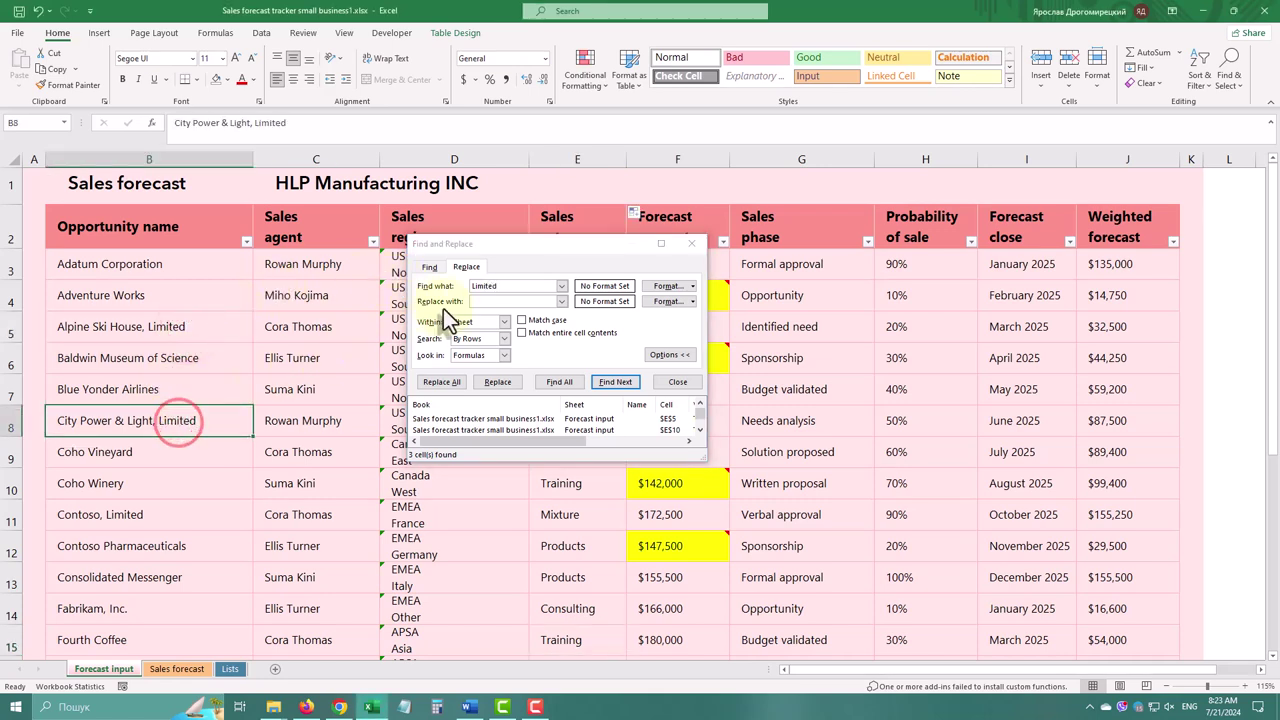
{"action": "left_click", "coordinate": [494, 301]}
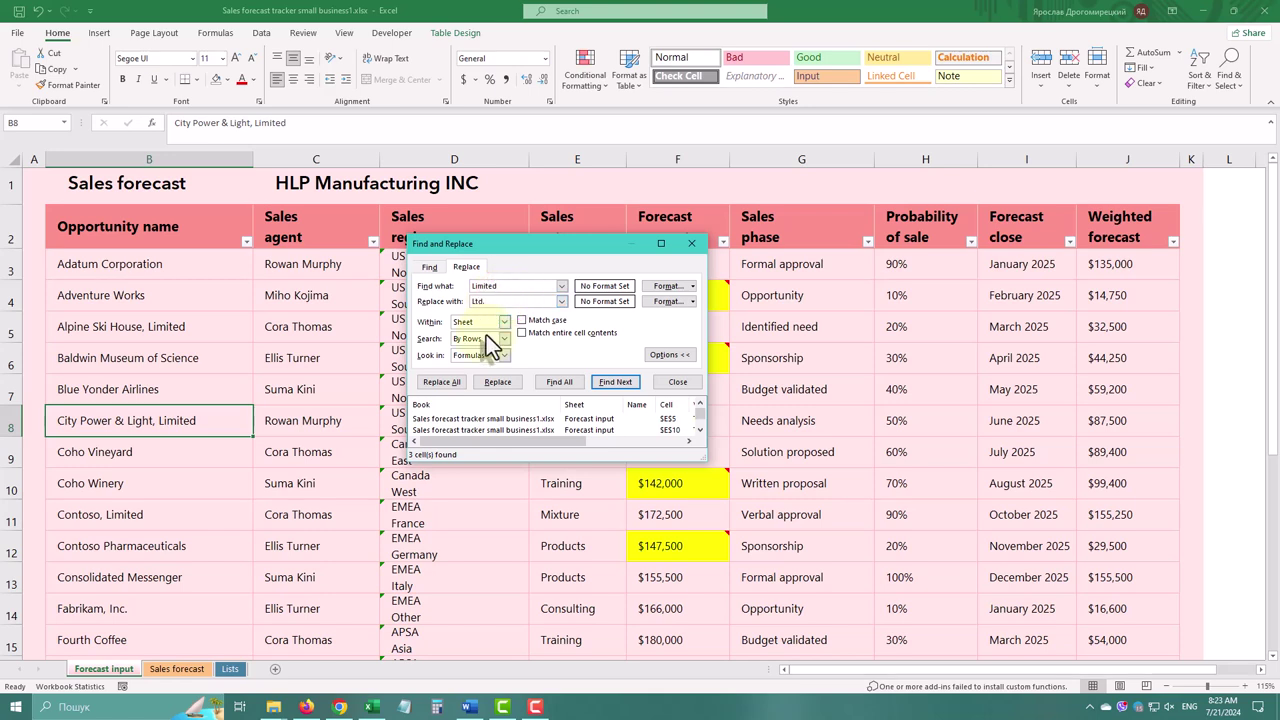
{"action": "left_click", "coordinate": [423, 383]}
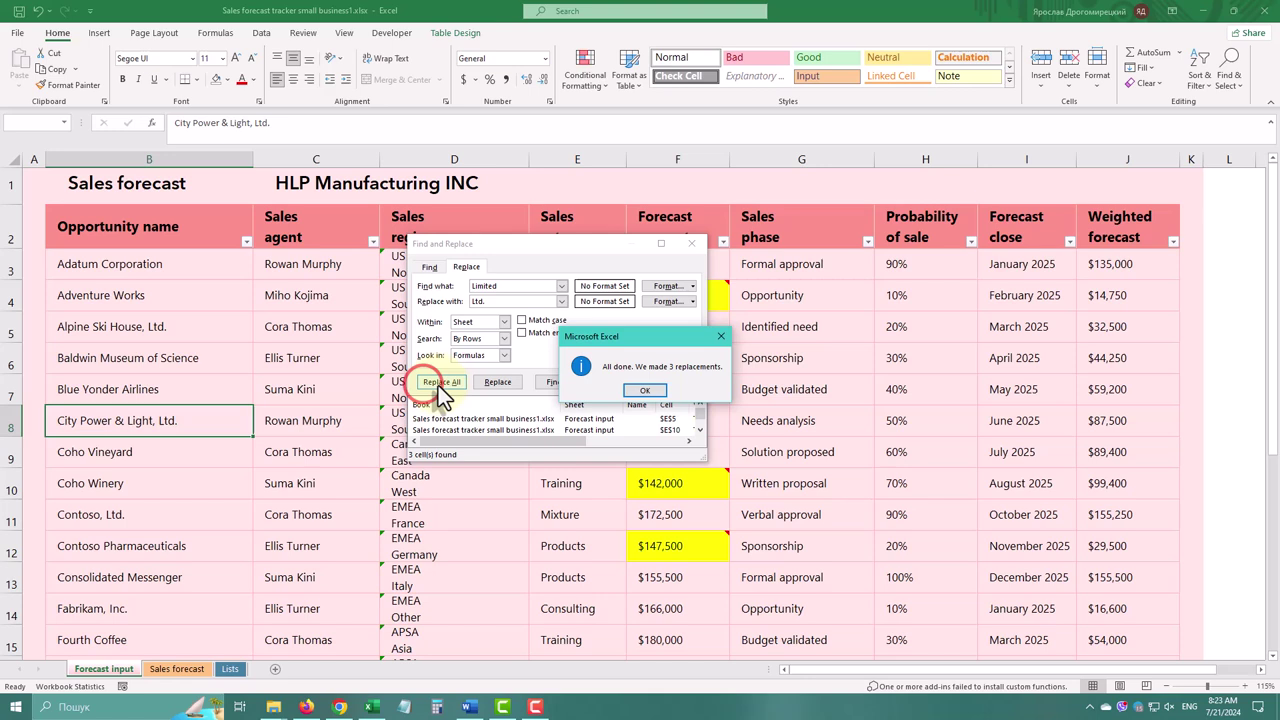
{"action": "left_click", "coordinate": [651, 392]}
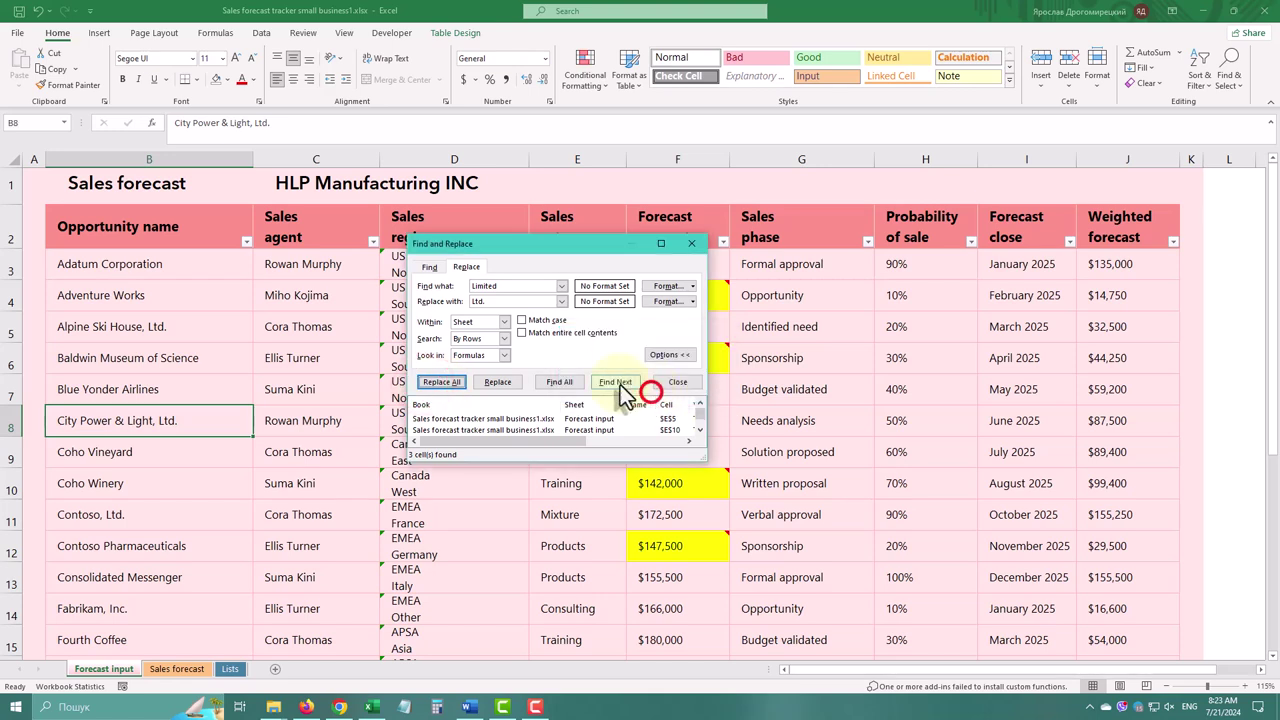
{"action": "left_click", "coordinate": [522, 286]}
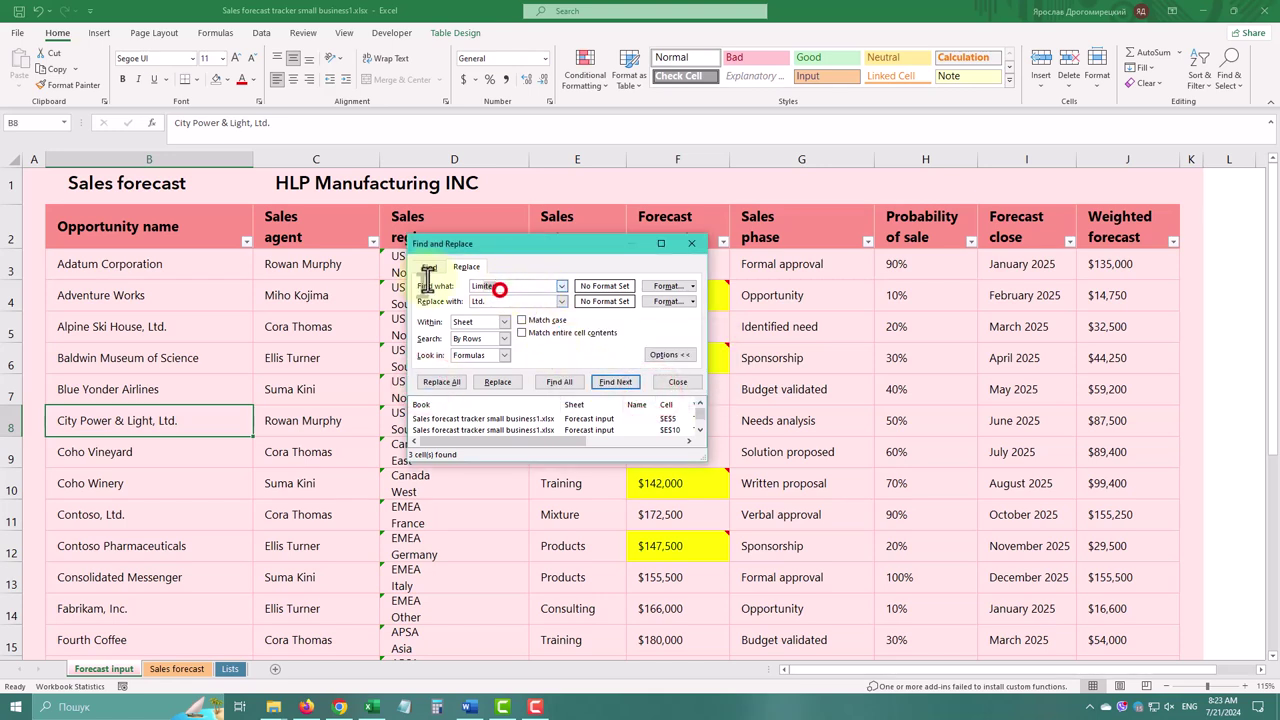
Step: Search the Opportunity name column for 'Co' in an enlarged dialog, listing 7 matching companies
{"action": "double_click", "coordinate": [494, 286]}
{"action": "left_click", "coordinate": [429, 267]}
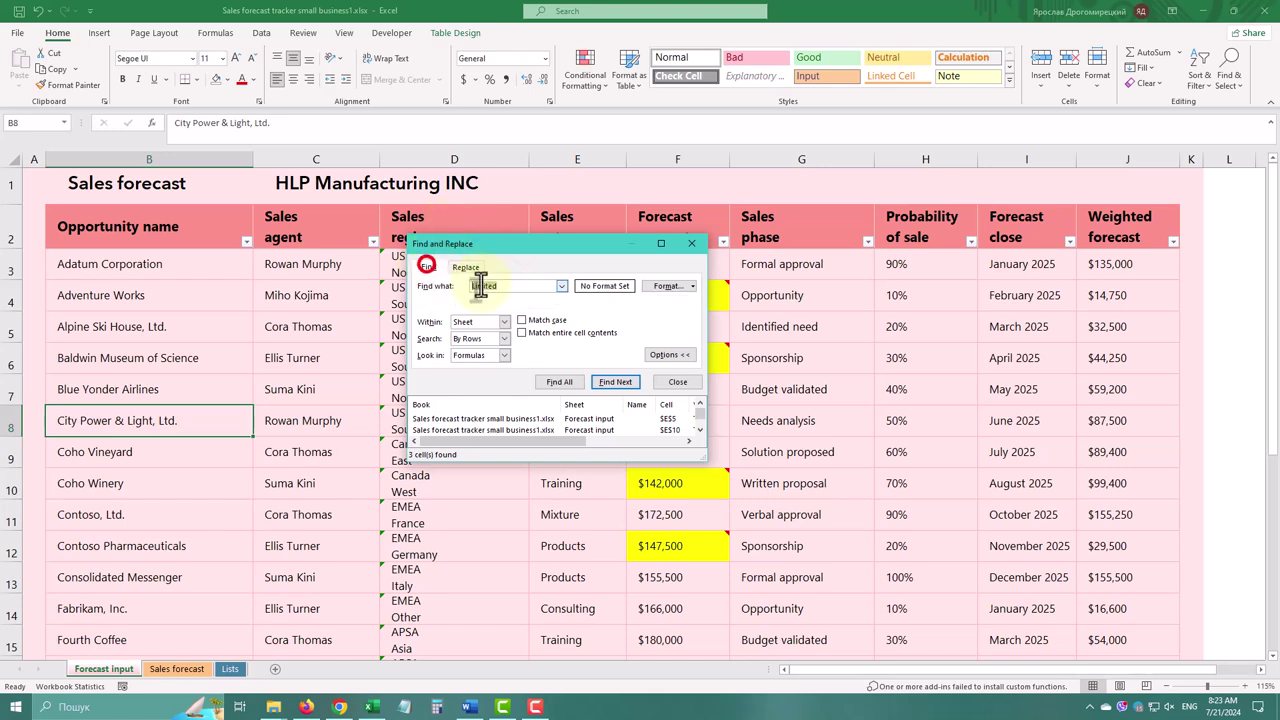
{"action": "type", "text": "Co"}
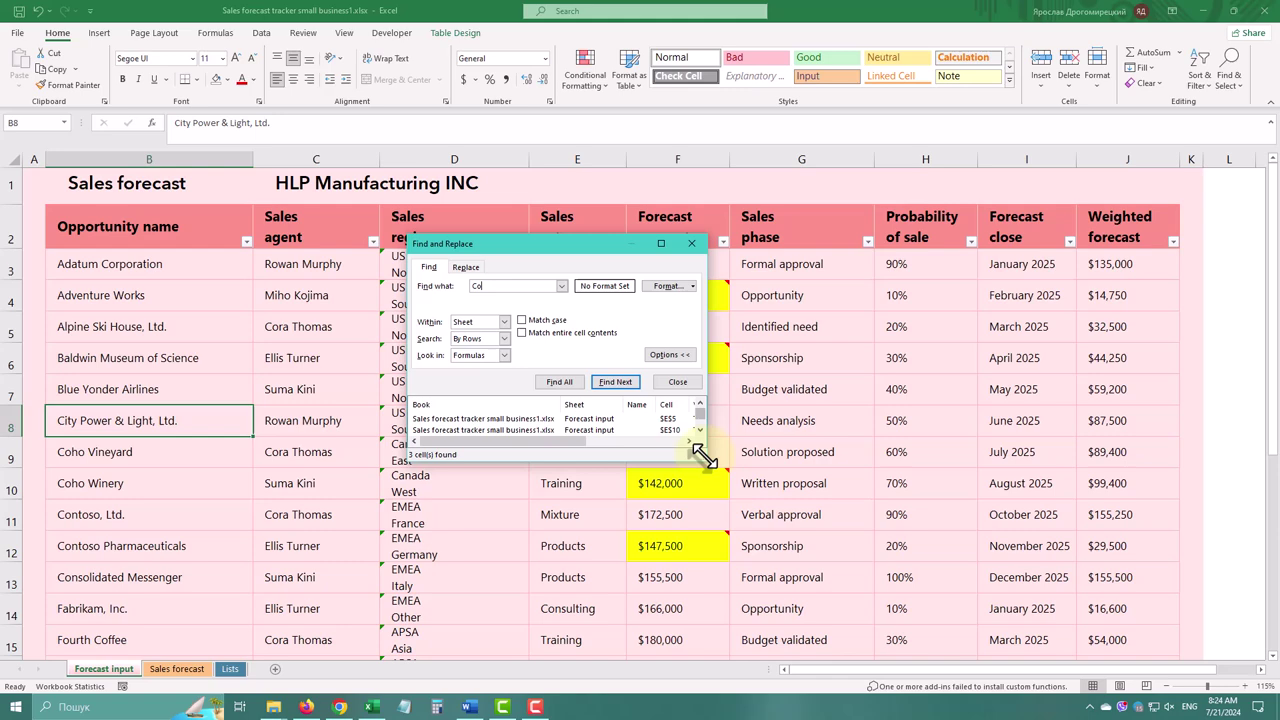
{"action": "left_click_drag", "start_coordinate": [705, 455], "coordinate": [900, 585]}
{"action": "left_click", "coordinate": [158, 205]}
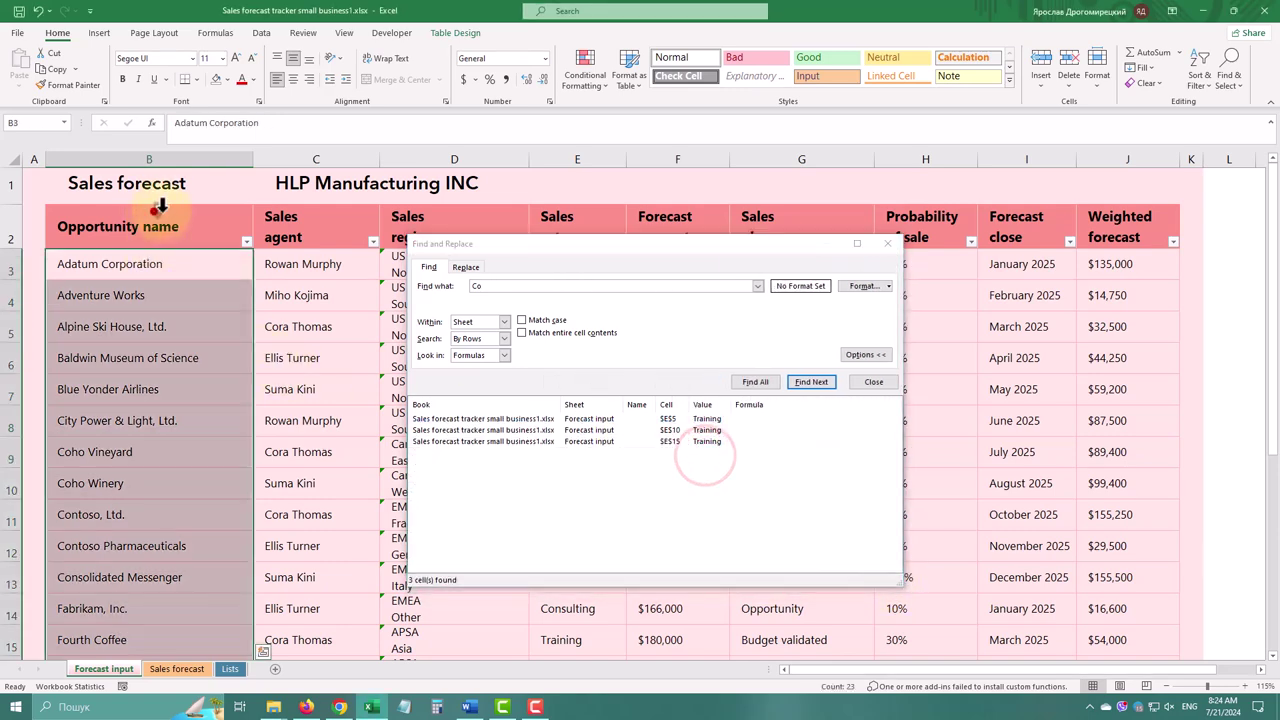
{"action": "left_click", "coordinate": [756, 382]}
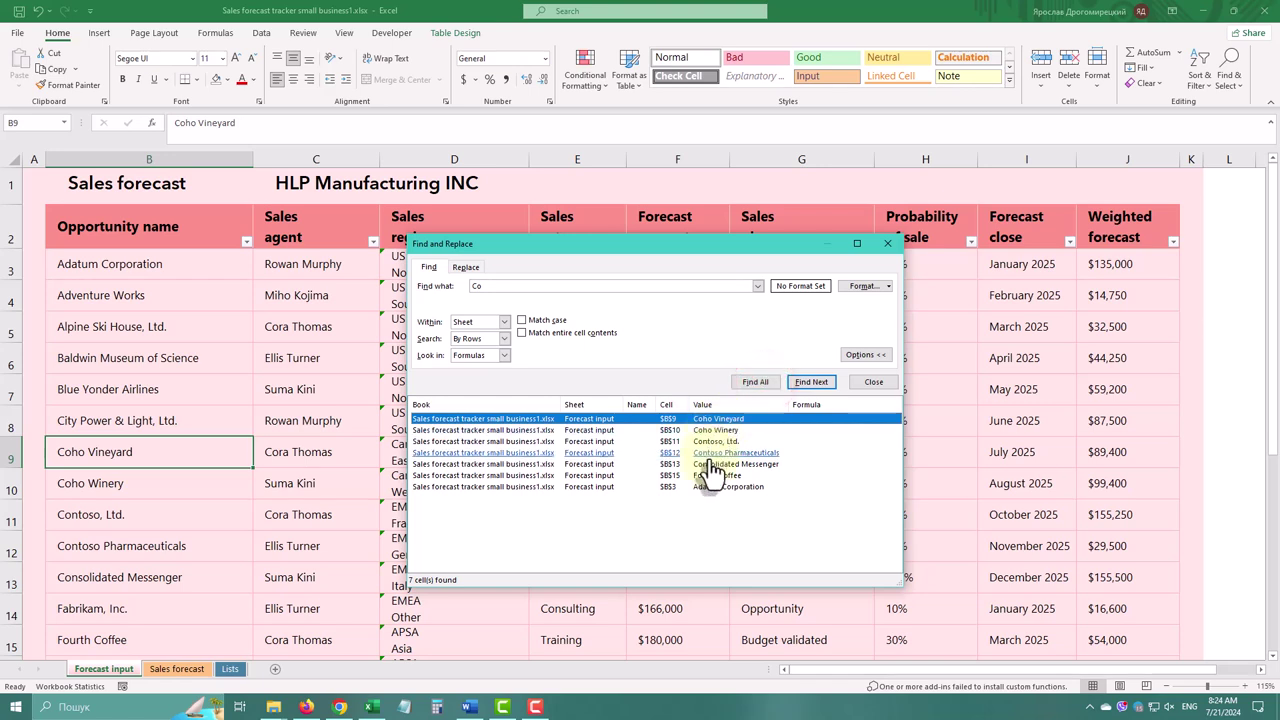
{"action": "left_click", "coordinate": [490, 287]}
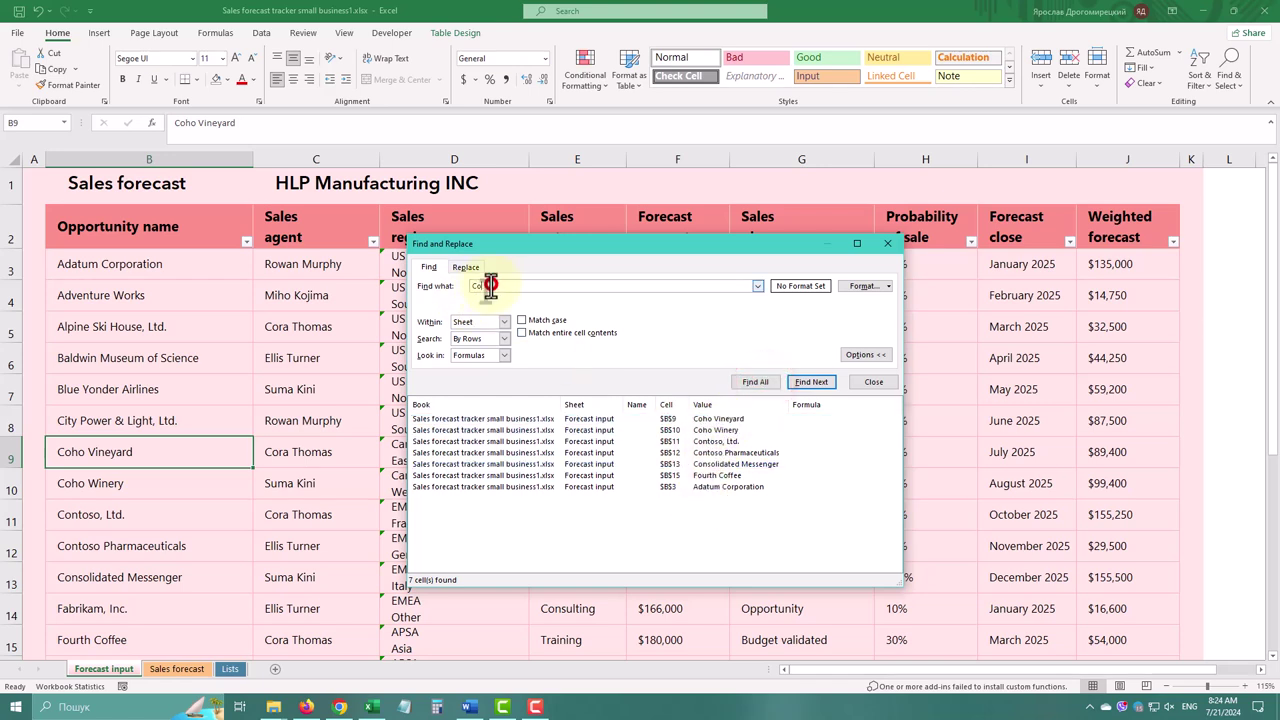
Step: Search column B for 'Co*' with Match entire cell contents turned on
{"action": "left_click", "coordinate": [532, 336]}
{"action": "left_click", "coordinate": [752, 383]}
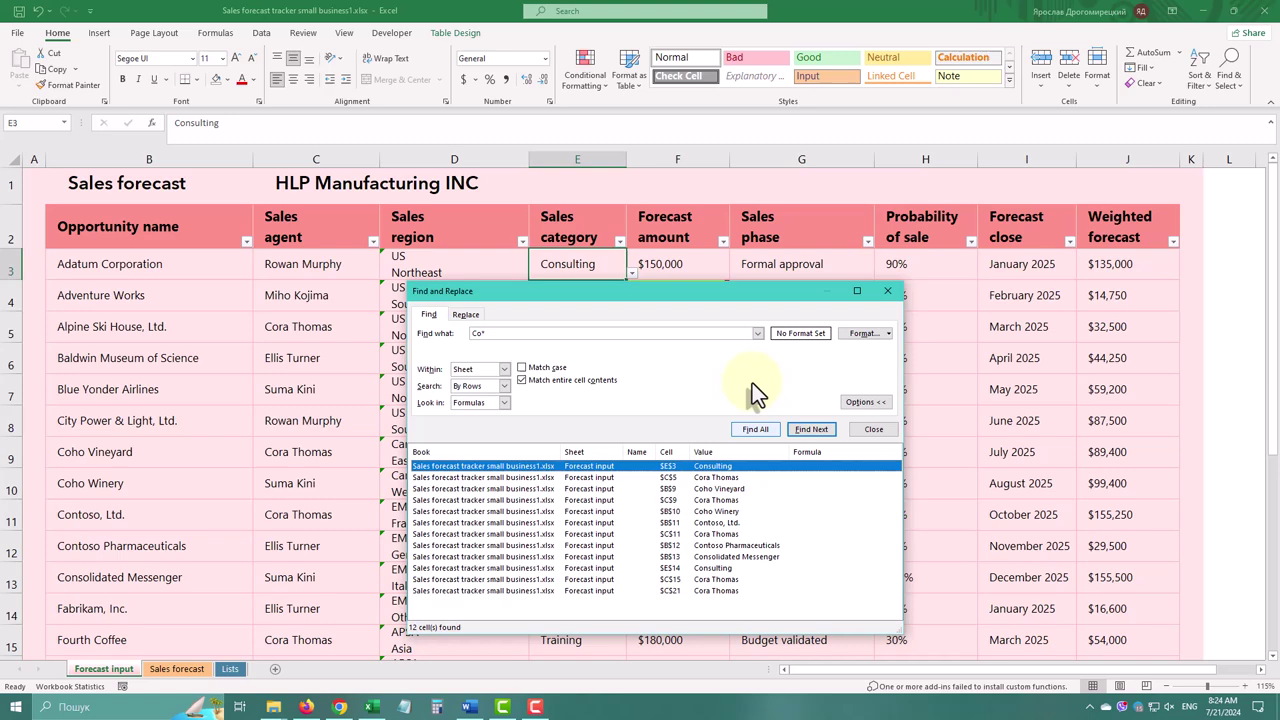
{"action": "left_click", "coordinate": [192, 215]}
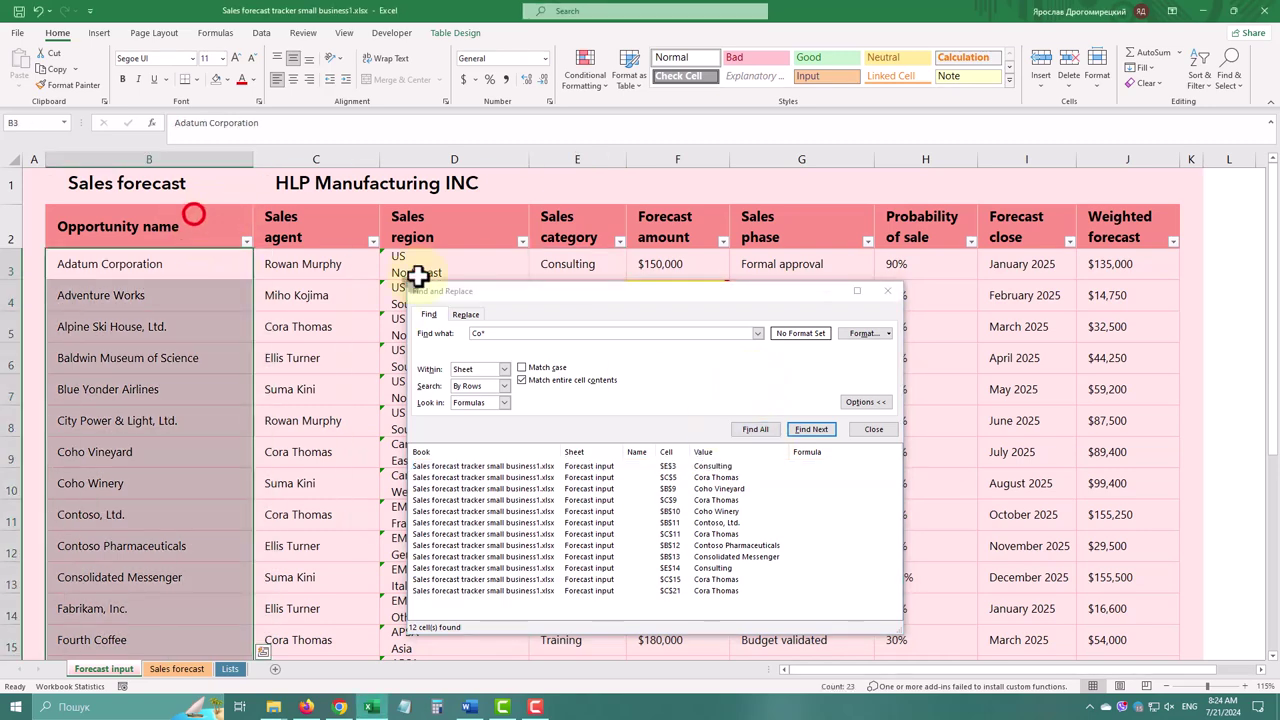
{"action": "left_click", "coordinate": [748, 428]}
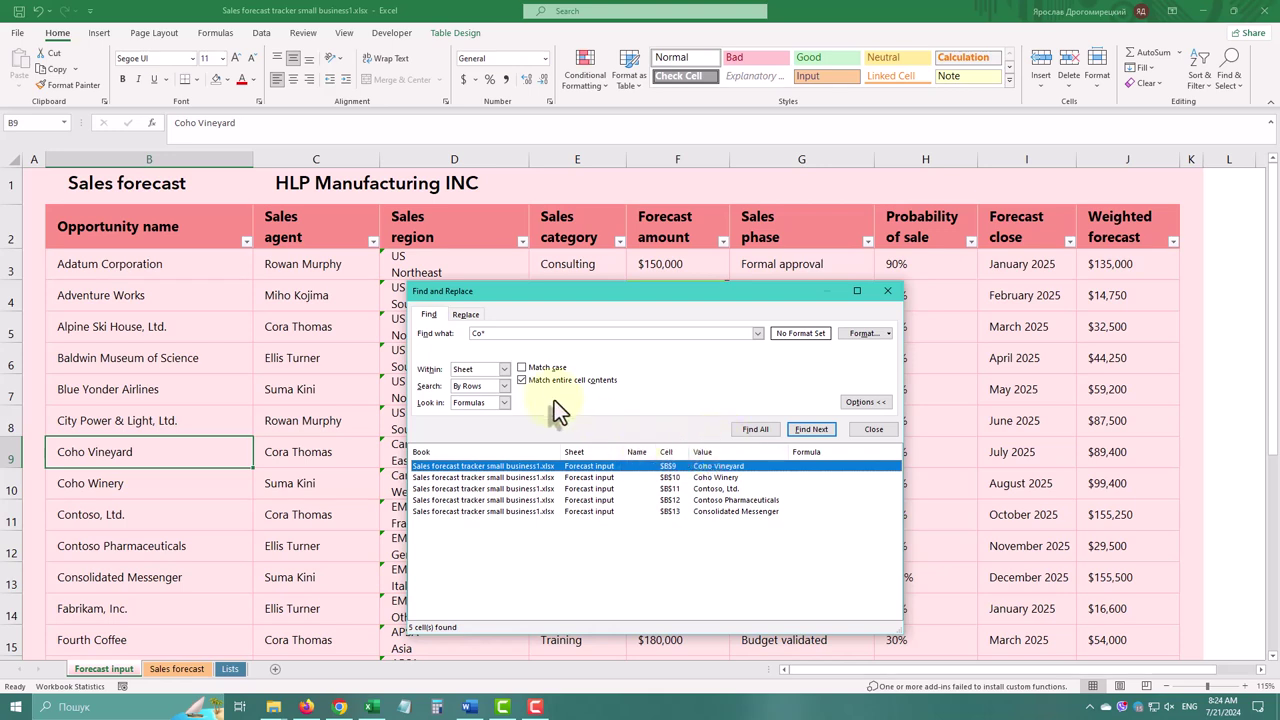
Step: Change the pattern to 'Co*o' without whole-cell matching, finding 6 names in column B
{"action": "left_click", "coordinate": [478, 334]}
{"action": "type", "text": "o"}
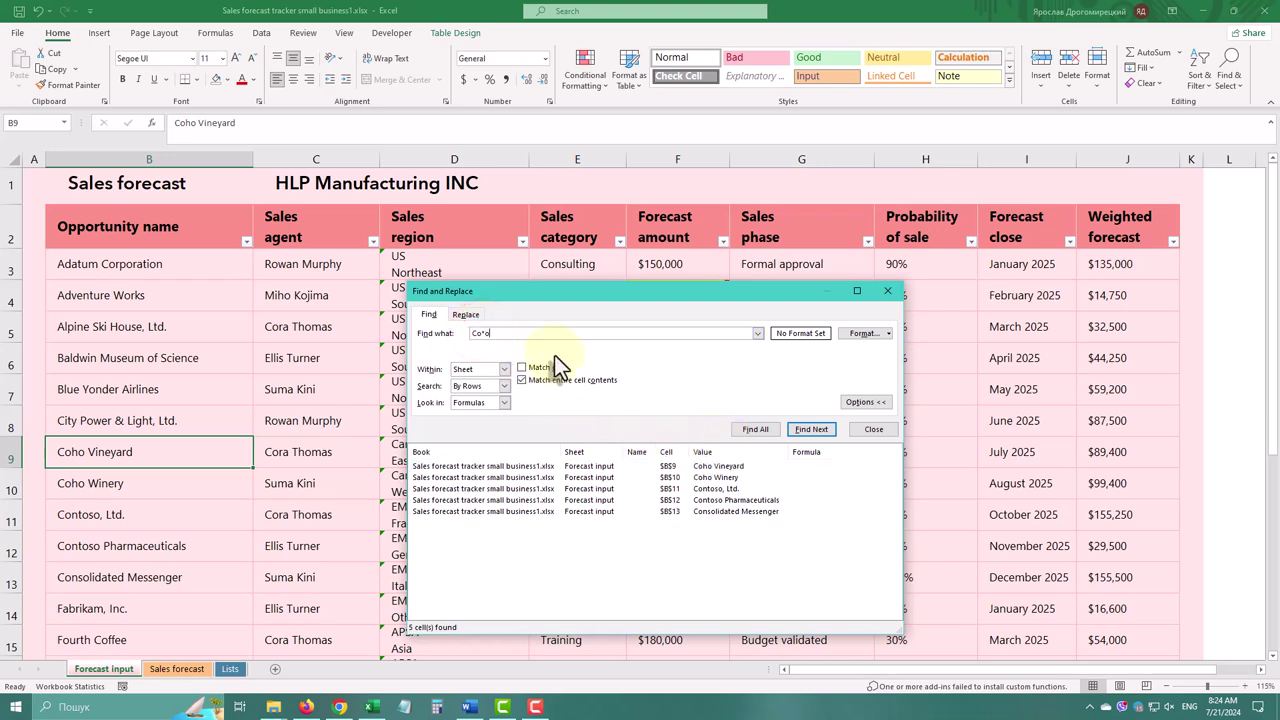
{"action": "left_click", "coordinate": [524, 381]}
{"action": "left_click", "coordinate": [757, 430]}
{"action": "left_click", "coordinate": [122, 207]}
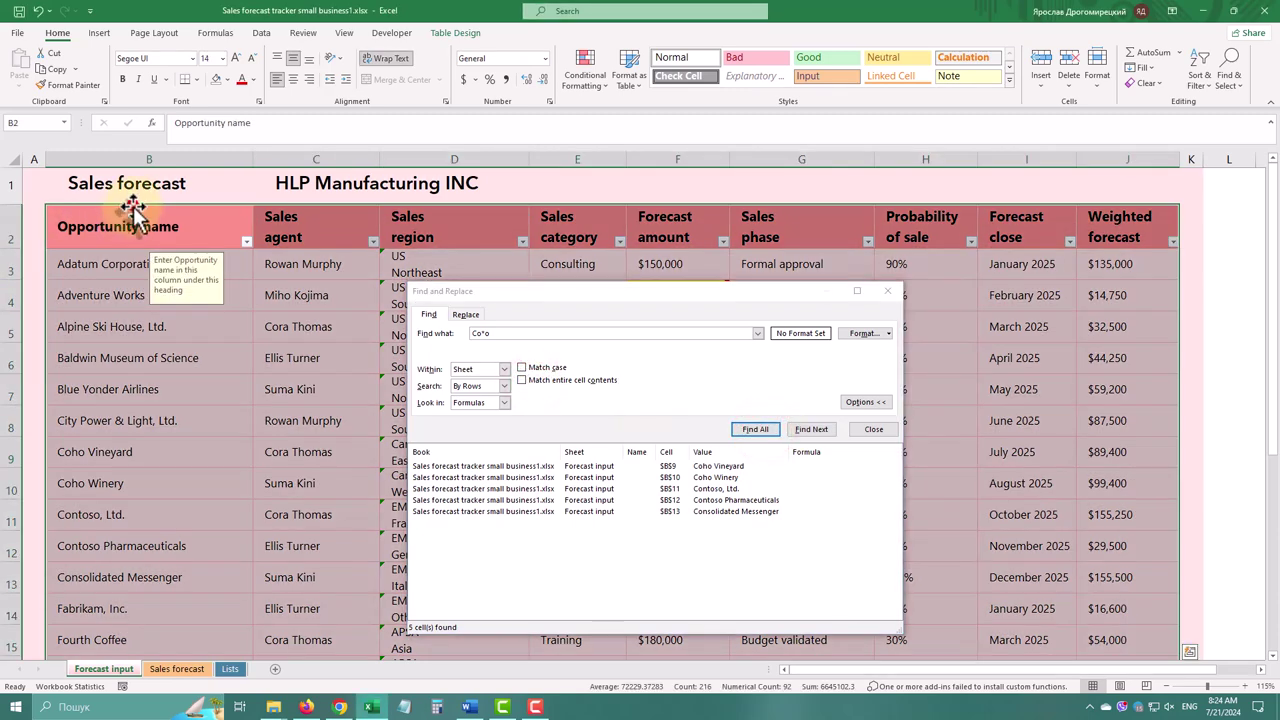
{"action": "left_click", "coordinate": [757, 430]}
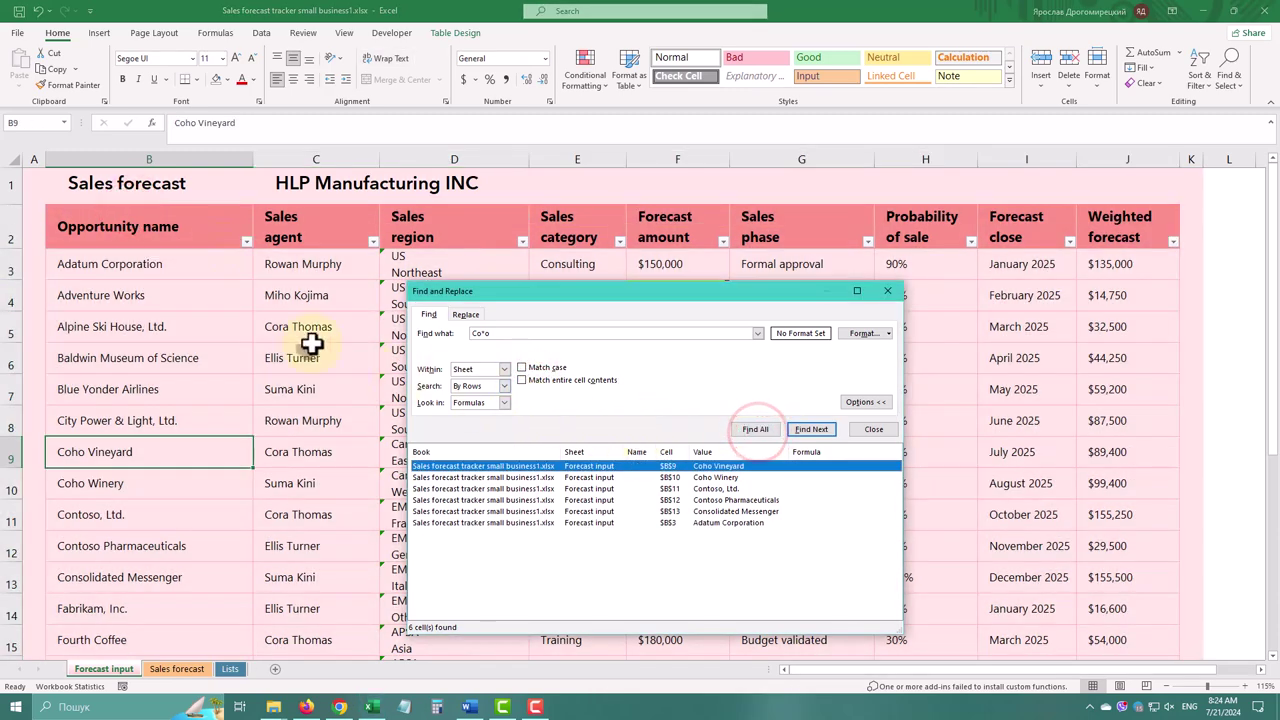
{"action": "left_click", "coordinate": [143, 200]}
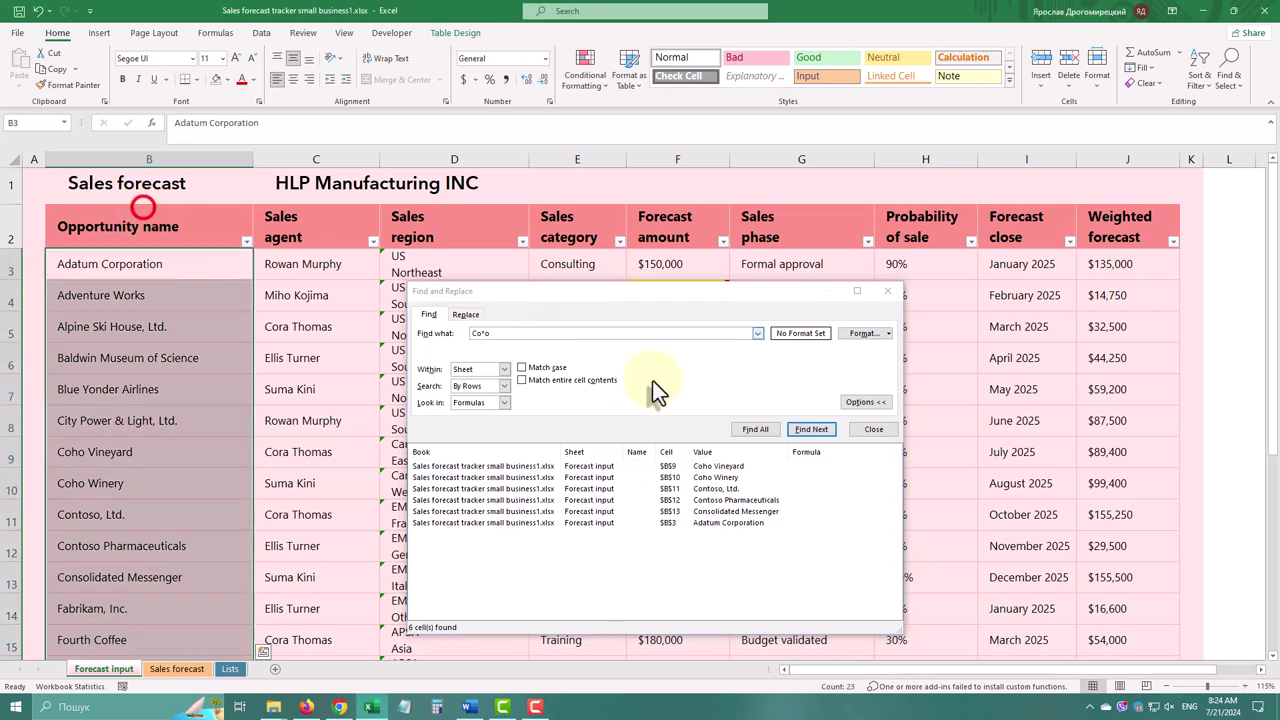
Step: Search names case-sensitively for 'Co?o', finding Coho Vineyard and Coho Winery, then turn off Match case
{"action": "left_click", "coordinate": [484, 334]}
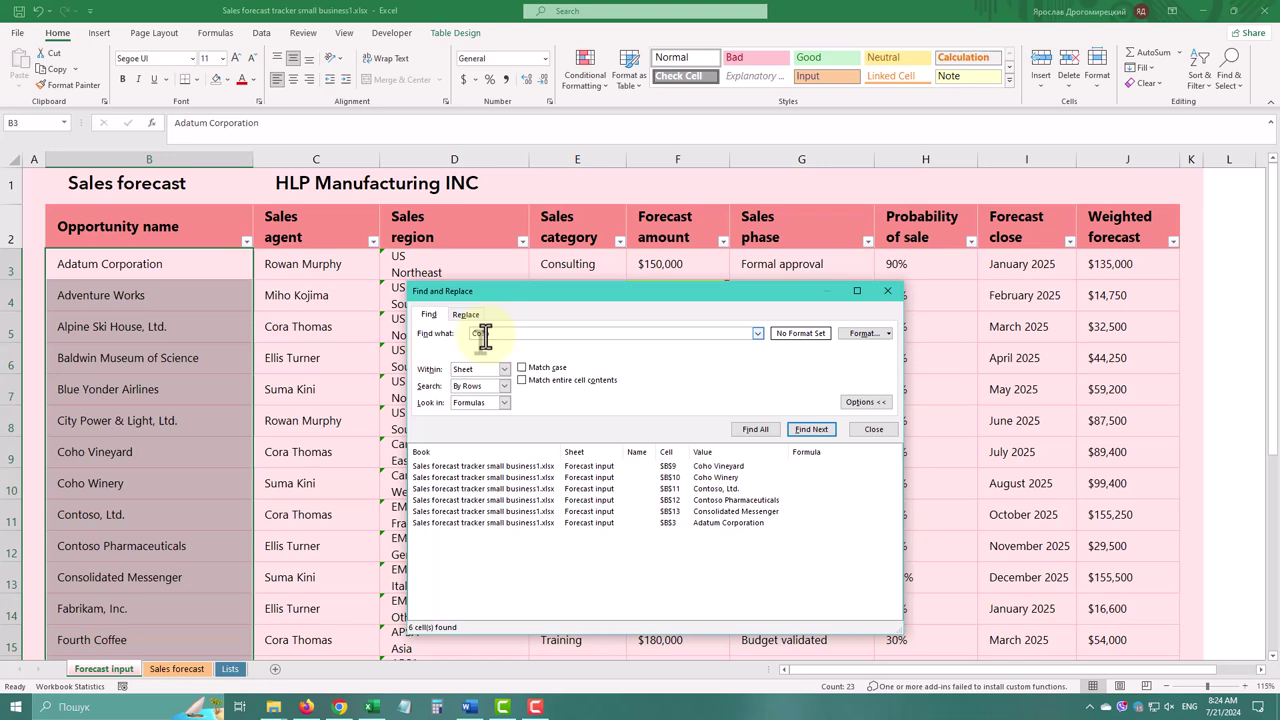
{"action": "left_click", "coordinate": [754, 431]}
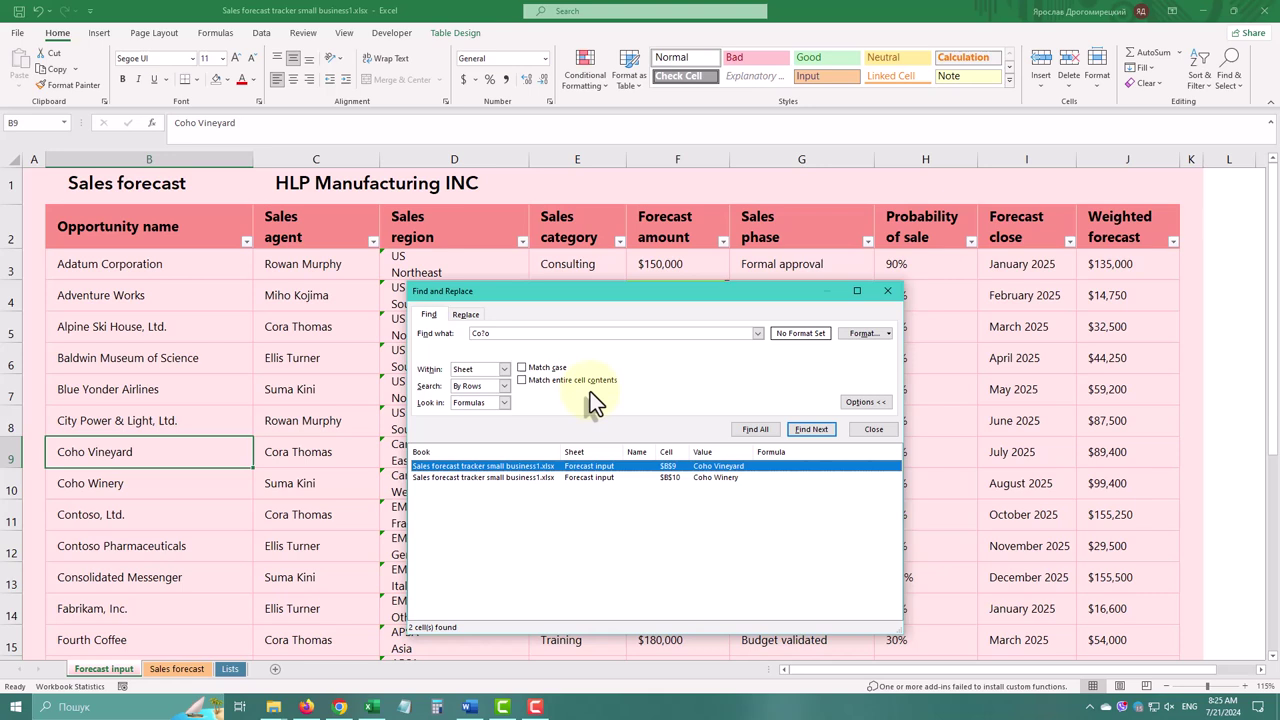
{"action": "left_click", "coordinate": [534, 366]}
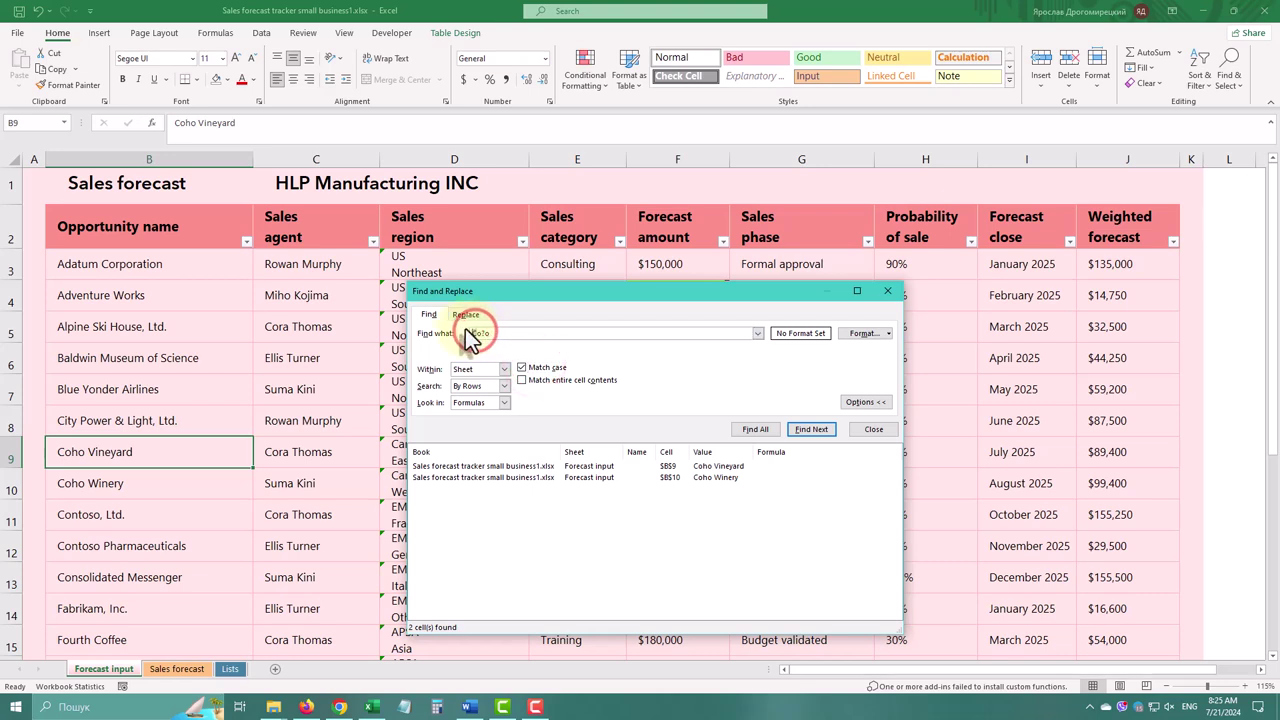
{"action": "left_click", "coordinate": [175, 208]}
{"action": "left_click", "coordinate": [766, 435]}
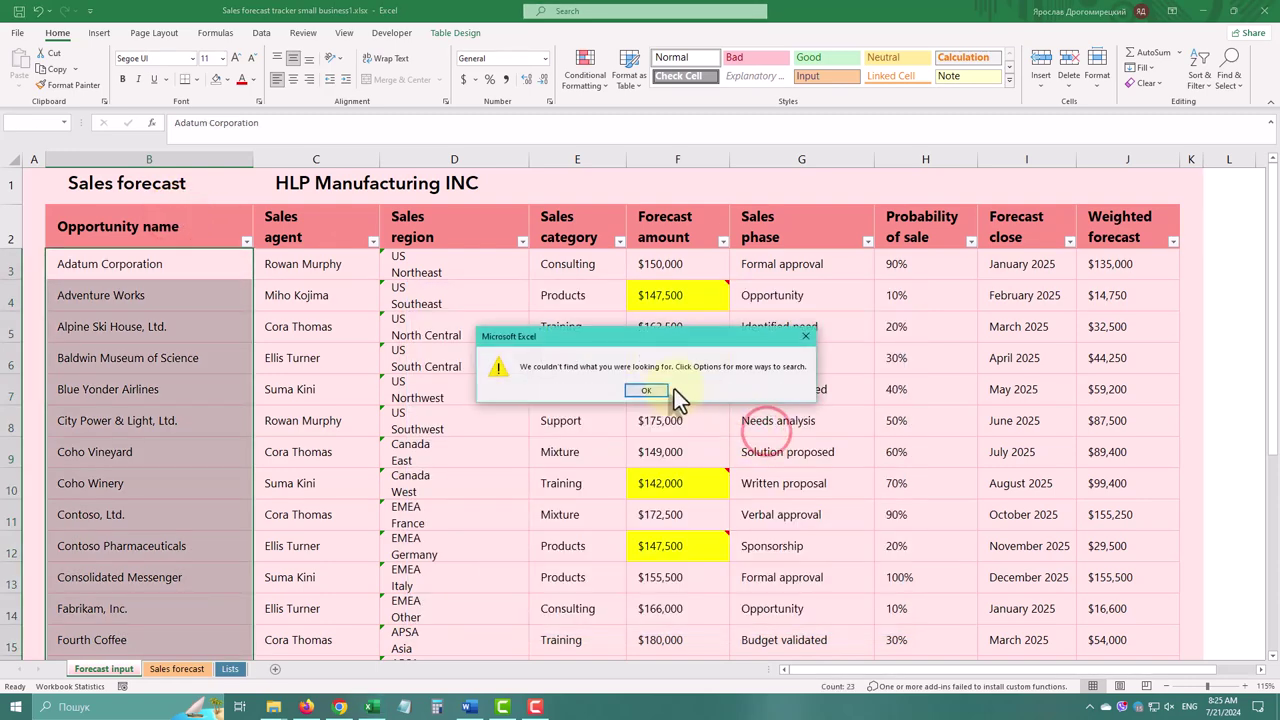
{"action": "left_click", "coordinate": [645, 389]}
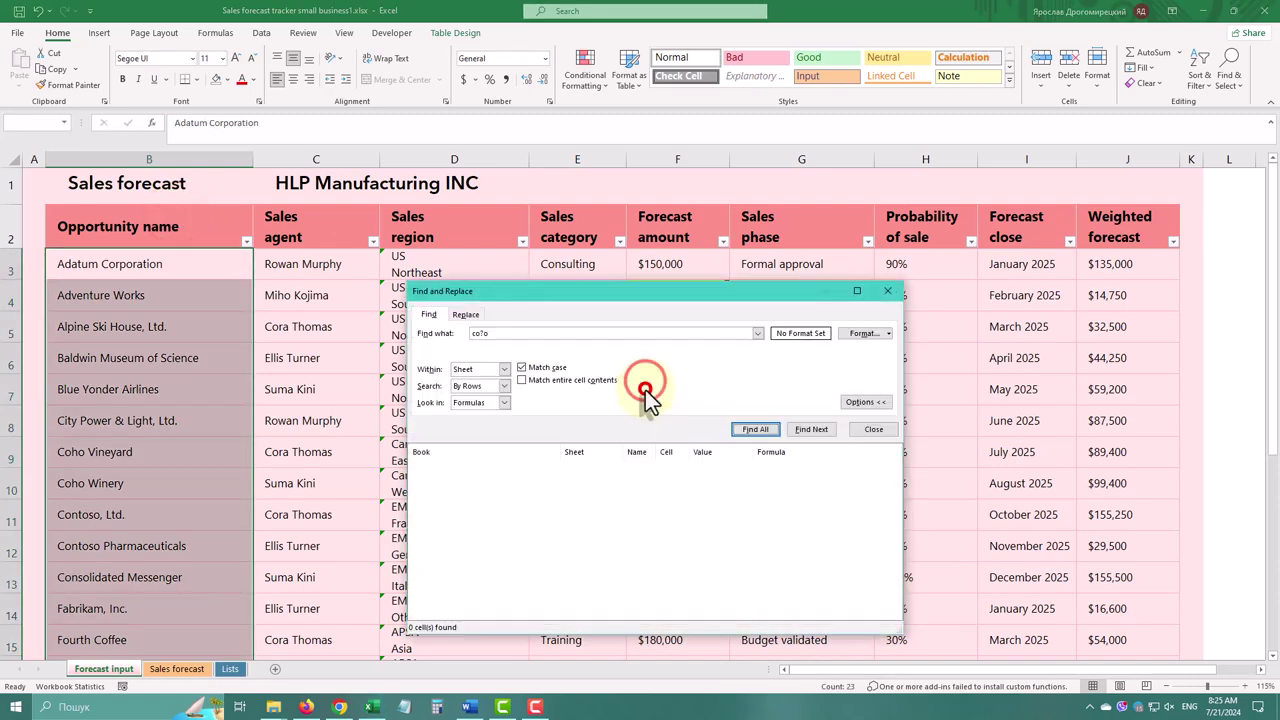
{"action": "left_click", "coordinate": [470, 334]}
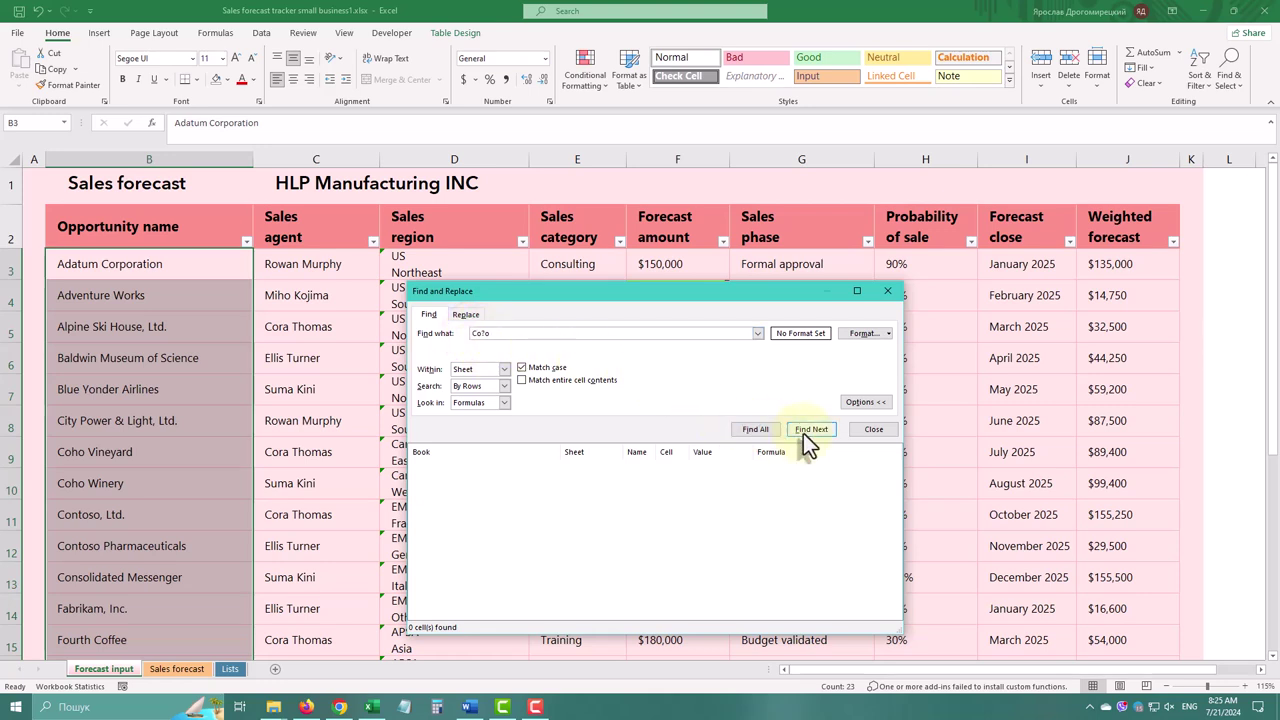
{"action": "left_click", "coordinate": [756, 430]}
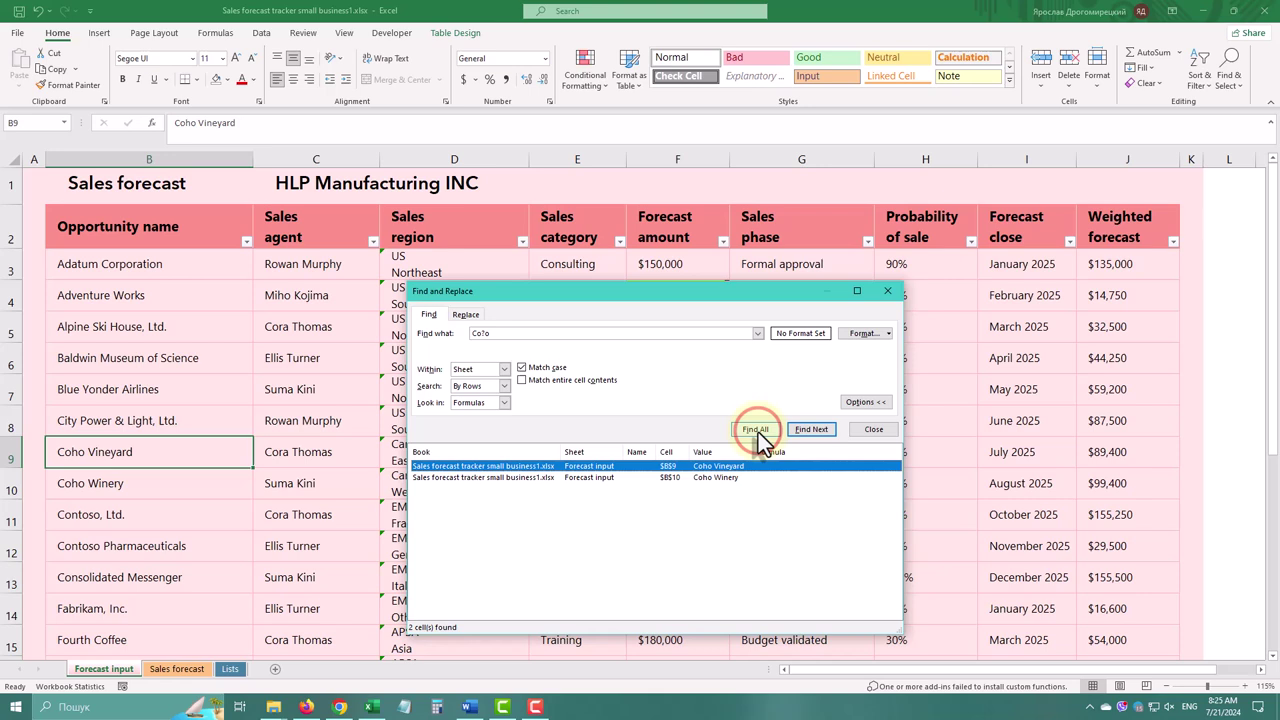
{"action": "left_click", "coordinate": [528, 368]}
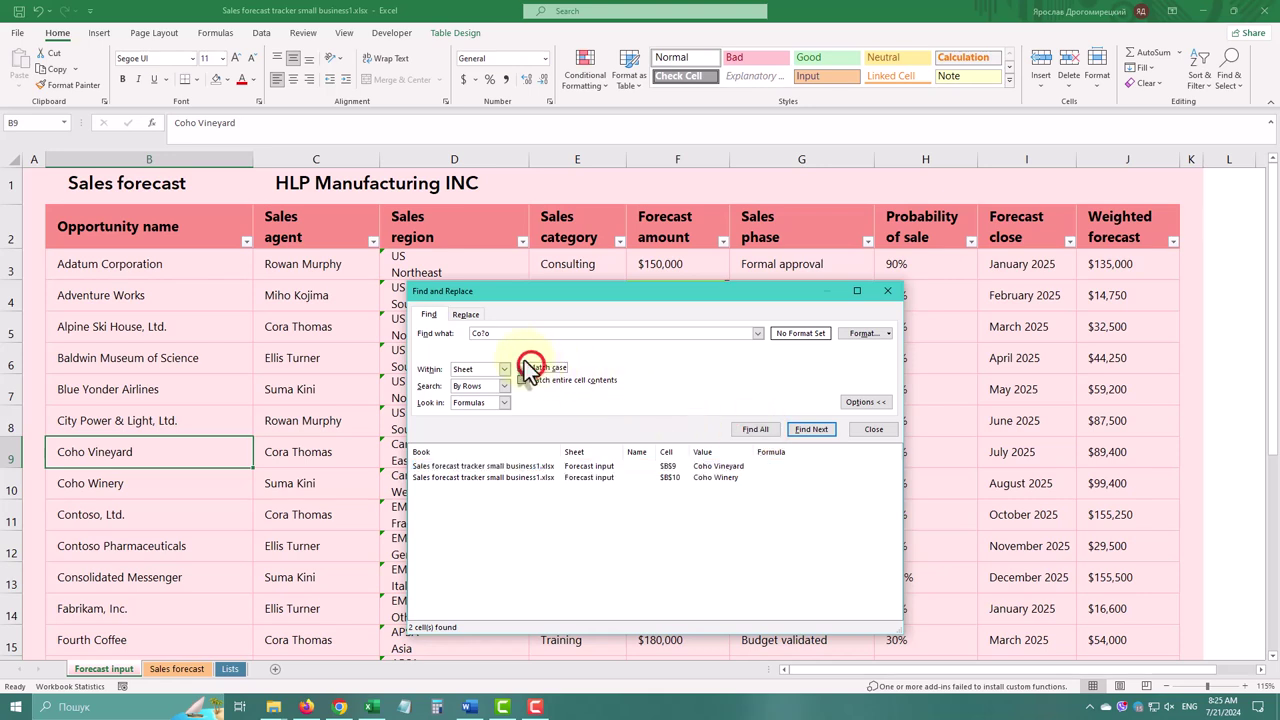
Step: Clear both Replace fields and set the find format from the yellow cell F4
{"action": "left_click", "coordinate": [470, 314]}
{"action": "double_click", "coordinate": [503, 334]}
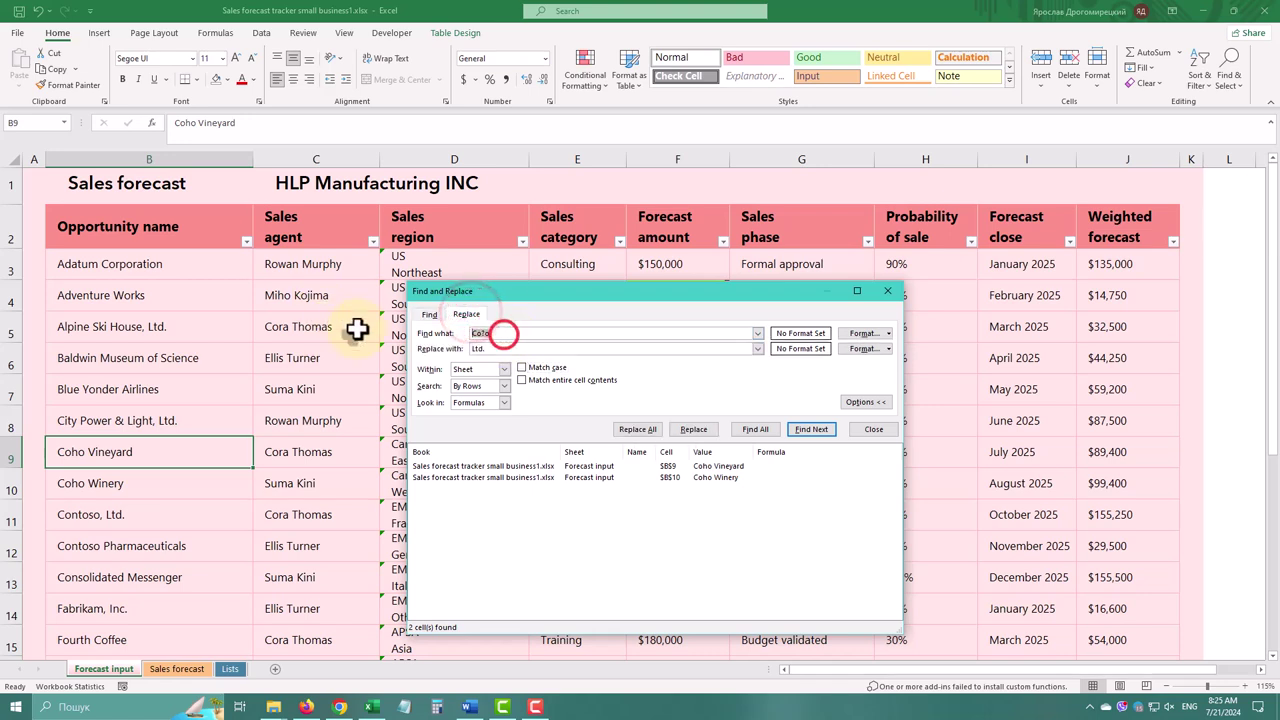
{"action": "key", "text": "Delete"}
{"action": "double_click", "coordinate": [495, 348]}
{"action": "key", "text": "Delete"}
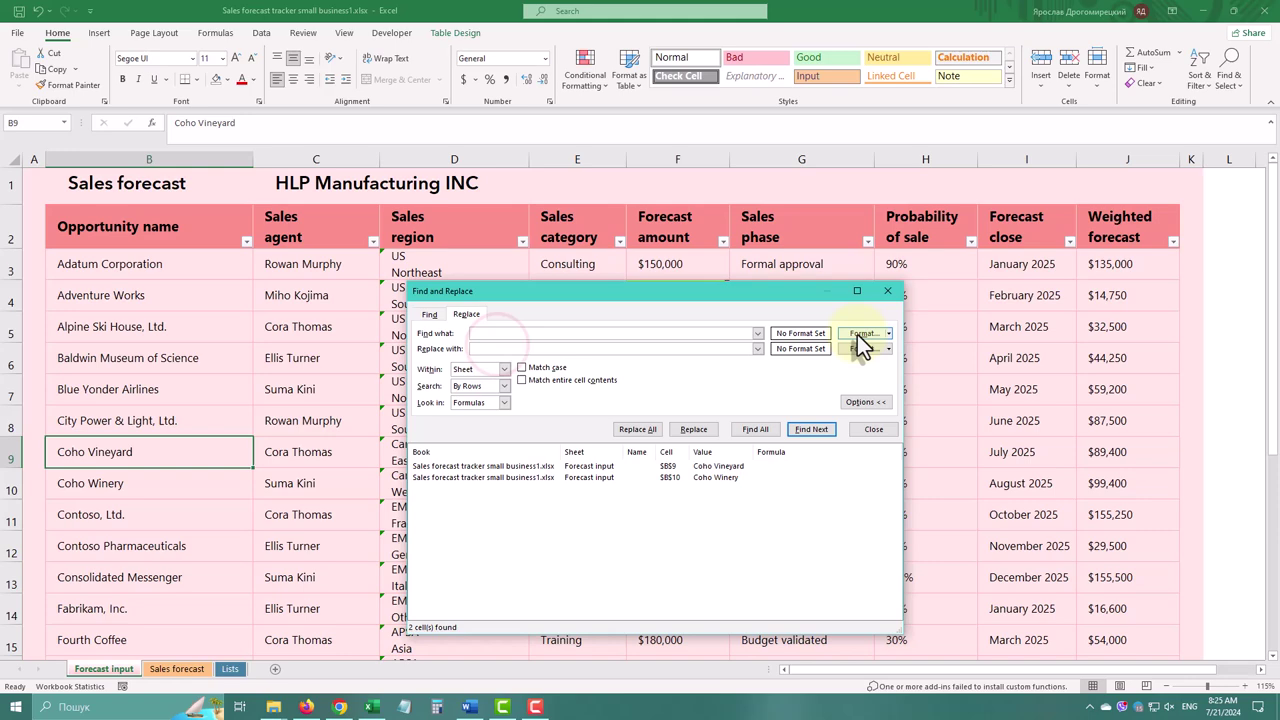
{"action": "left_click", "coordinate": [887, 334]}
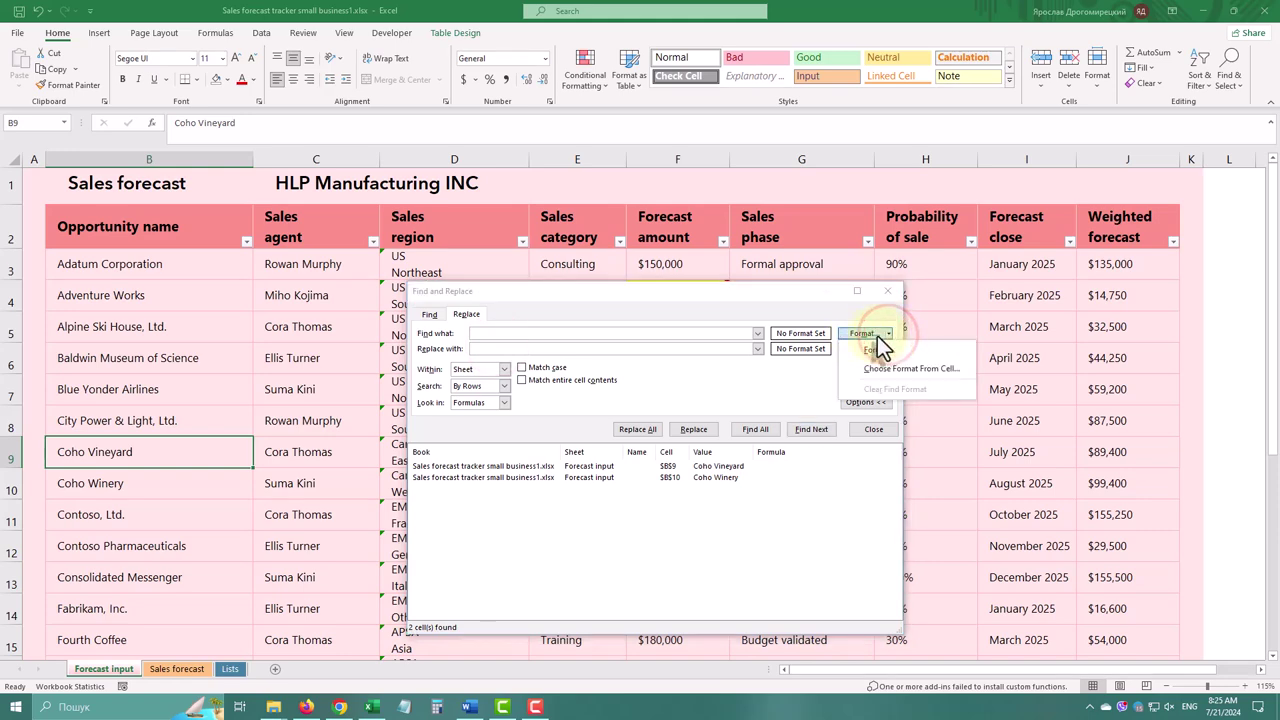
{"action": "left_click_drag", "start_coordinate": [769, 289], "coordinate": [471, 278]}
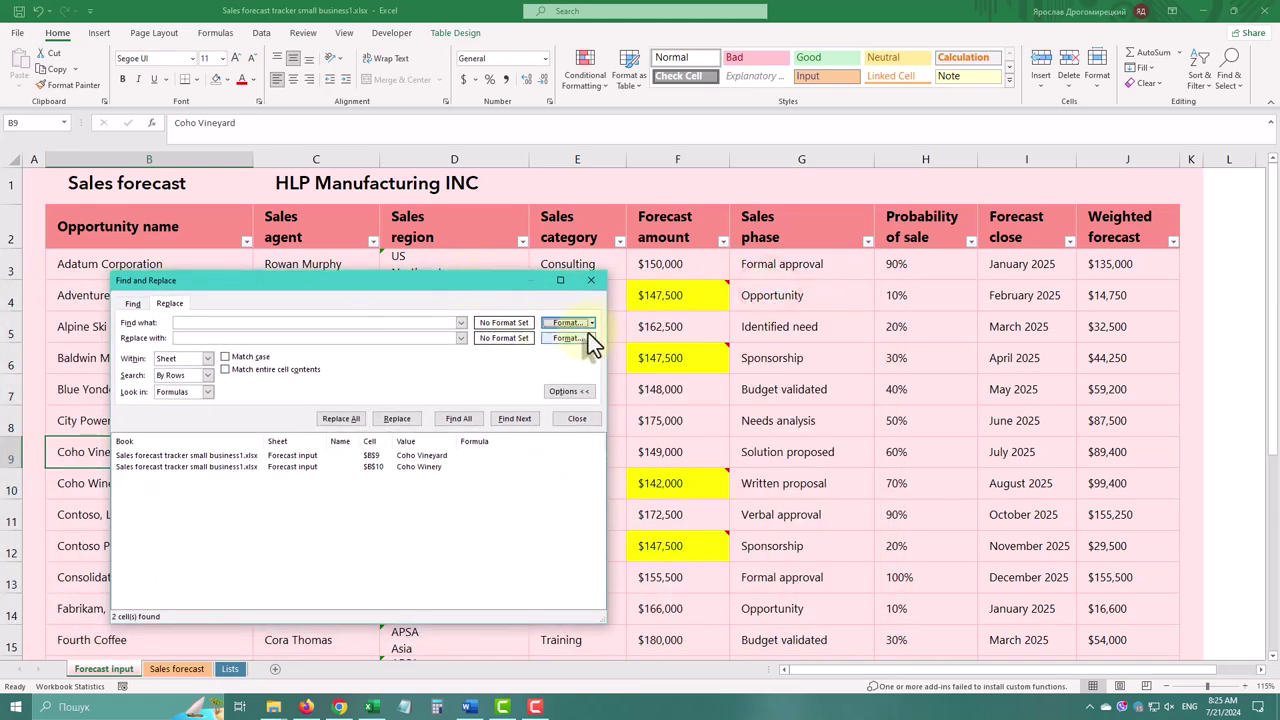
{"action": "left_click", "coordinate": [591, 322]}
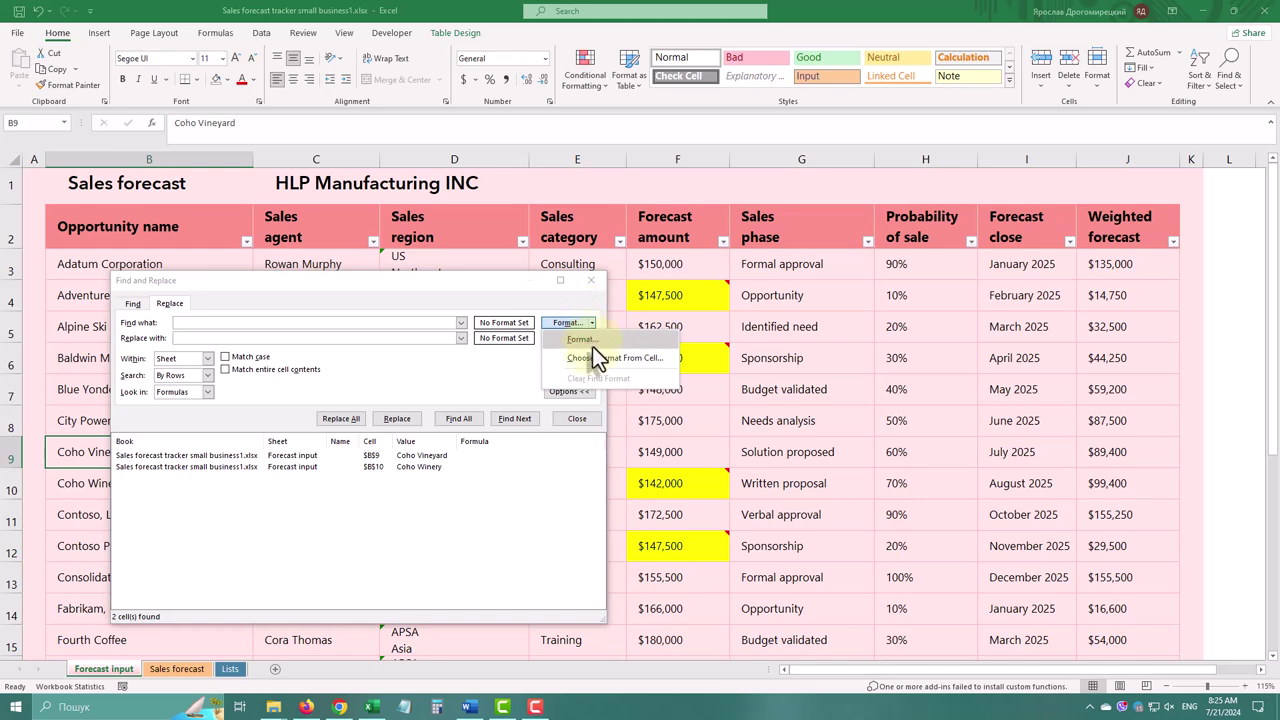
{"action": "left_click", "coordinate": [592, 357]}
{"action": "left_click", "coordinate": [680, 295]}
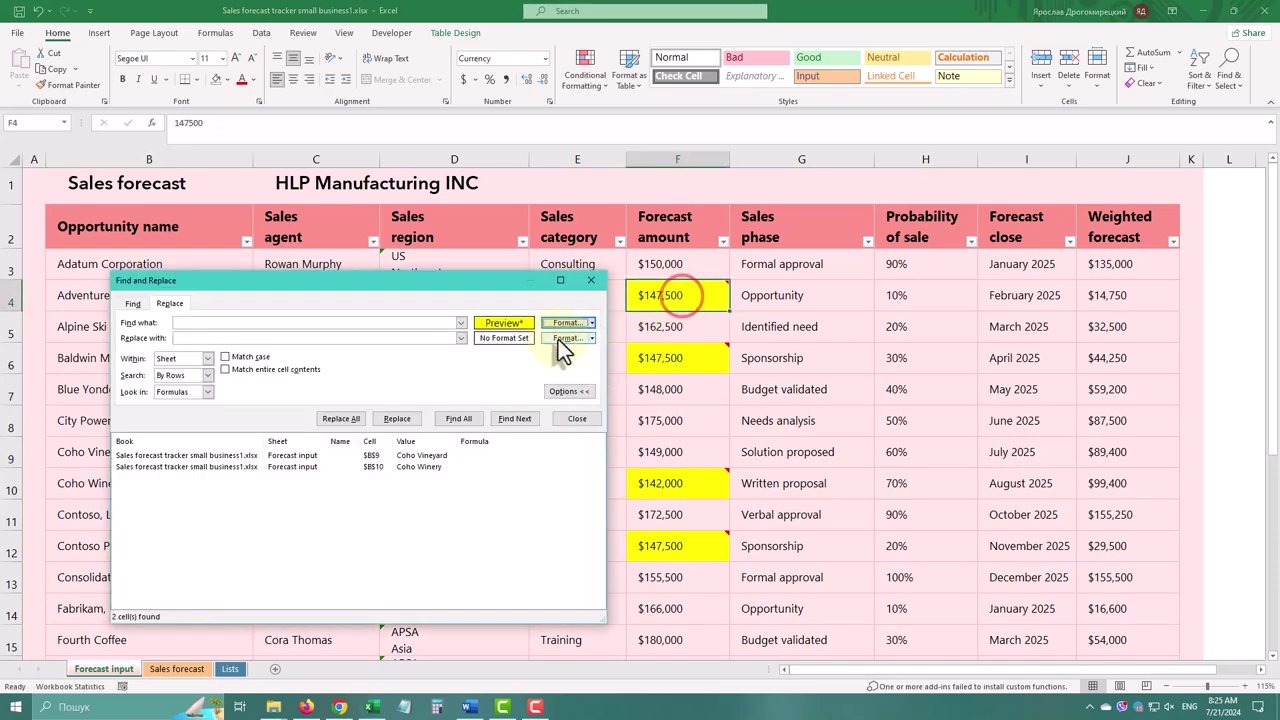
Step: Replace all yellow-formatted amounts with 200000, setting F4, F6, F10 and F12 to $200,000
{"action": "left_click", "coordinate": [288, 328]}
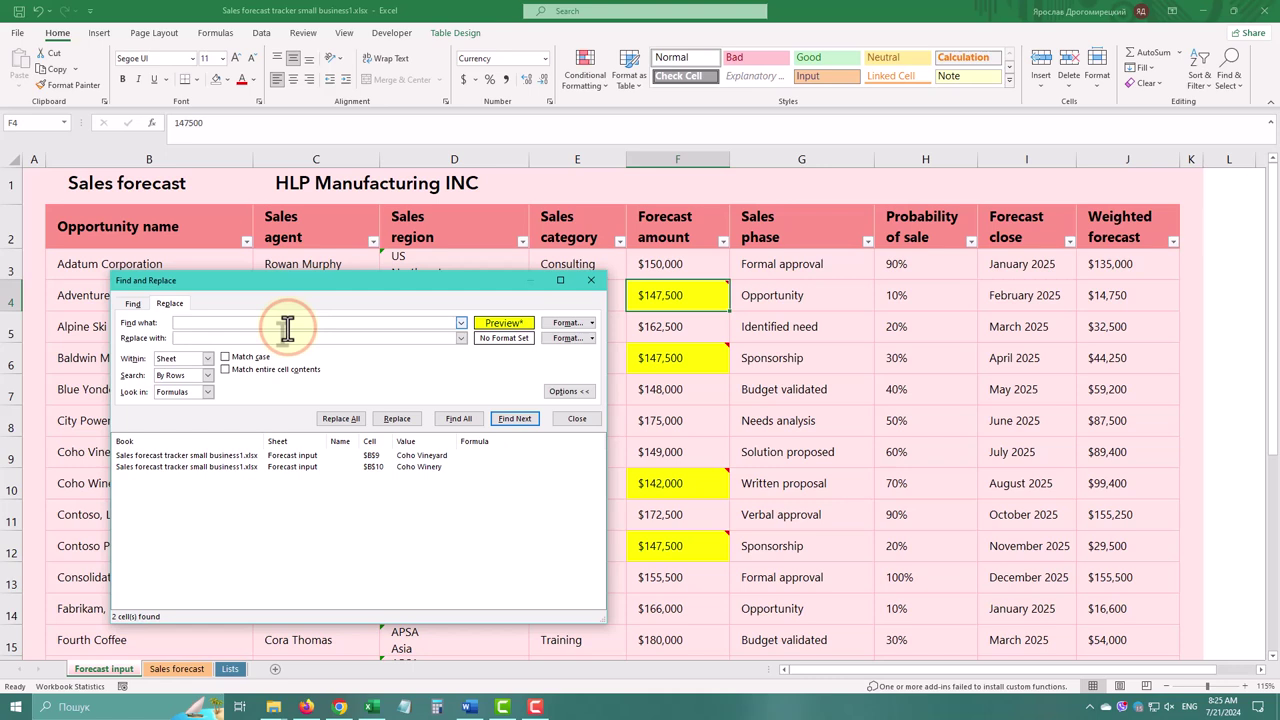
{"action": "left_click", "coordinate": [268, 340]}
{"action": "type", "text": "200000"}
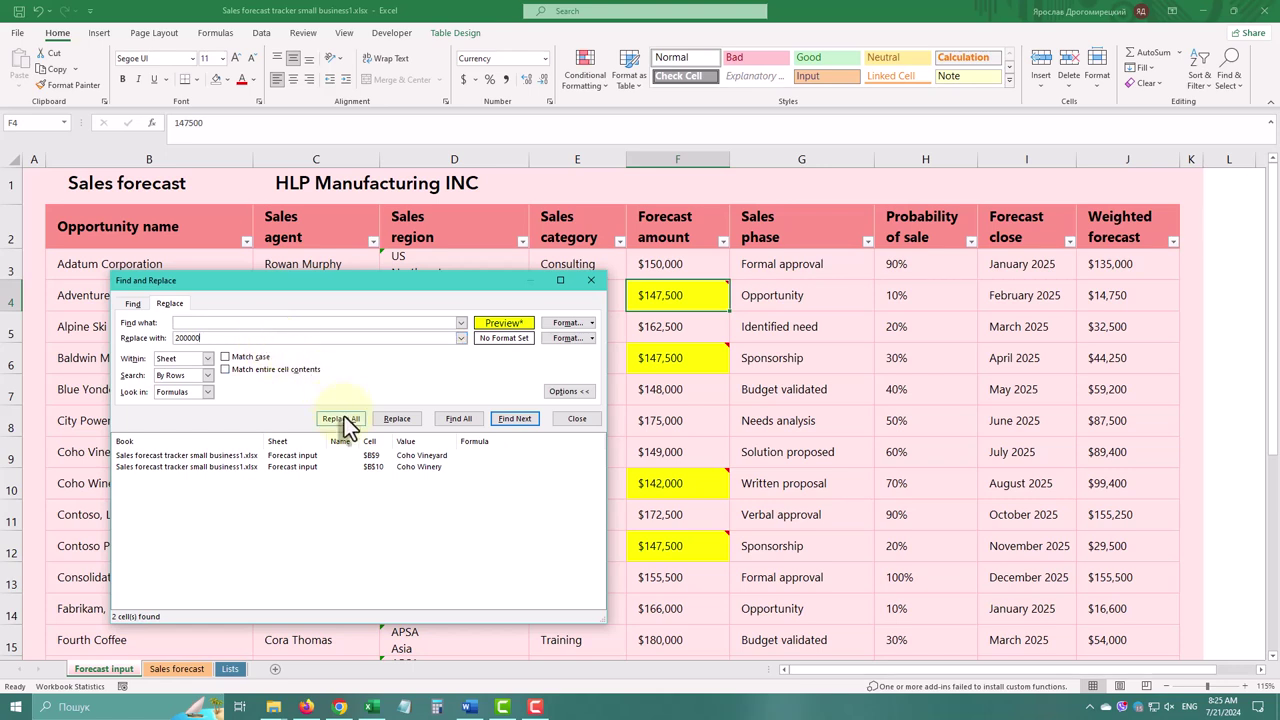
{"action": "left_click", "coordinate": [455, 419]}
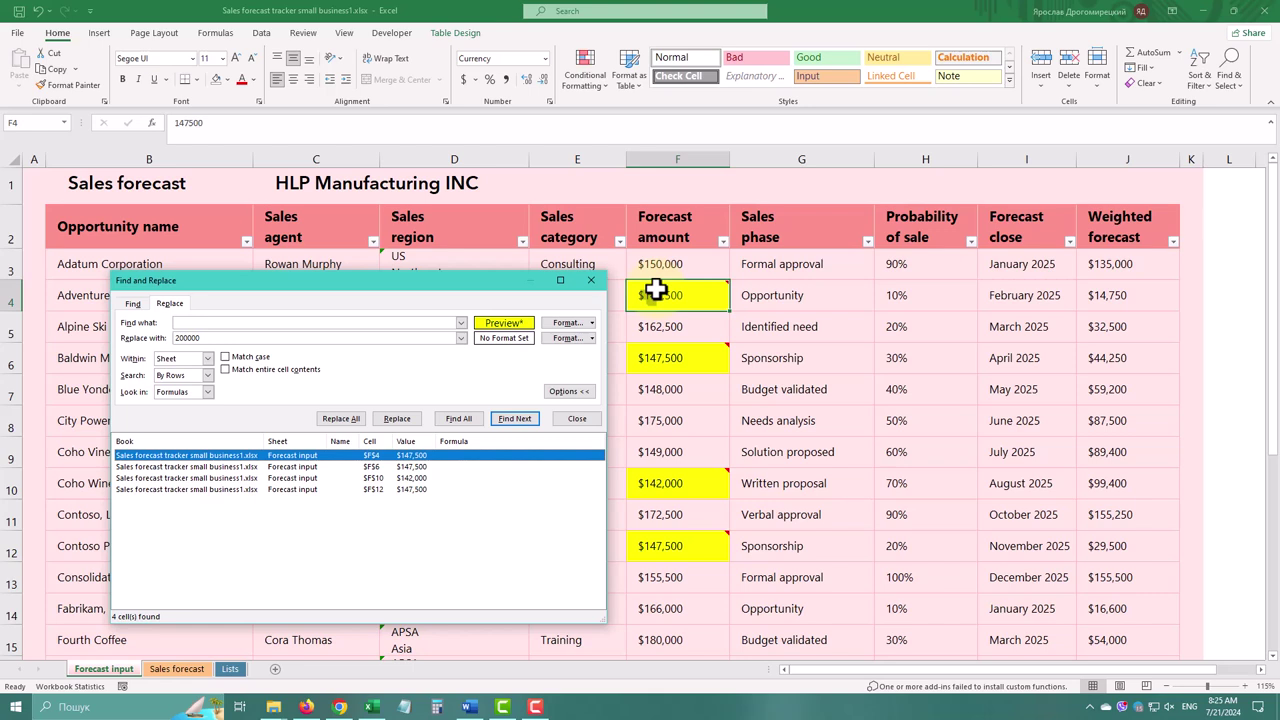
{"action": "left_click", "coordinate": [326, 420]}
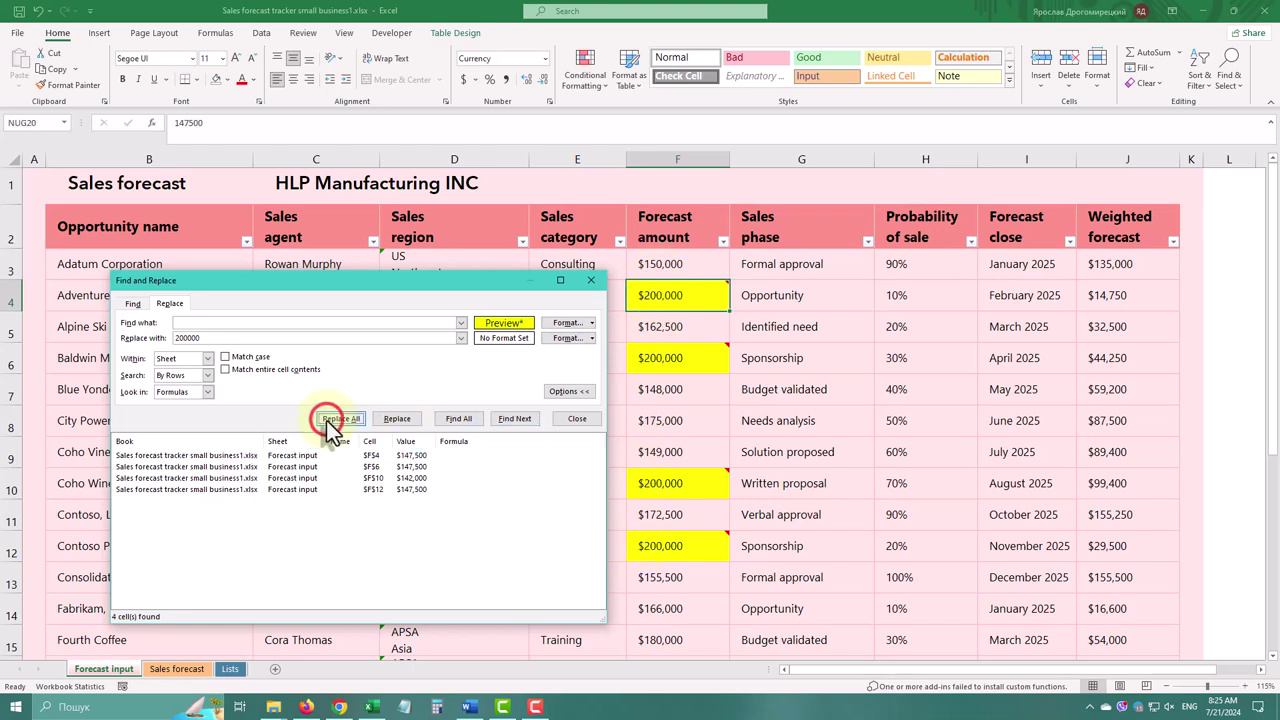
{"action": "left_click", "coordinate": [632, 388]}
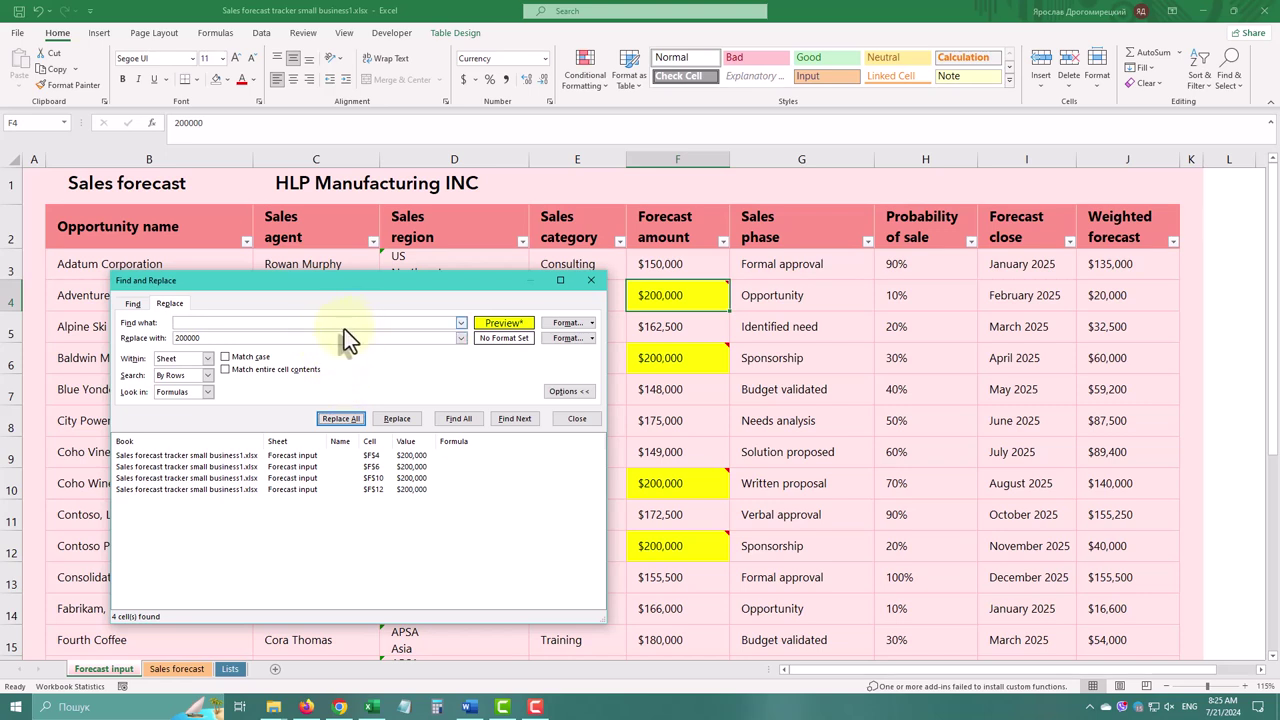
Step: Search comments for 'Yar', listing the commented cells F4, F6, F10 and F12
{"action": "left_click", "coordinate": [132, 303]}
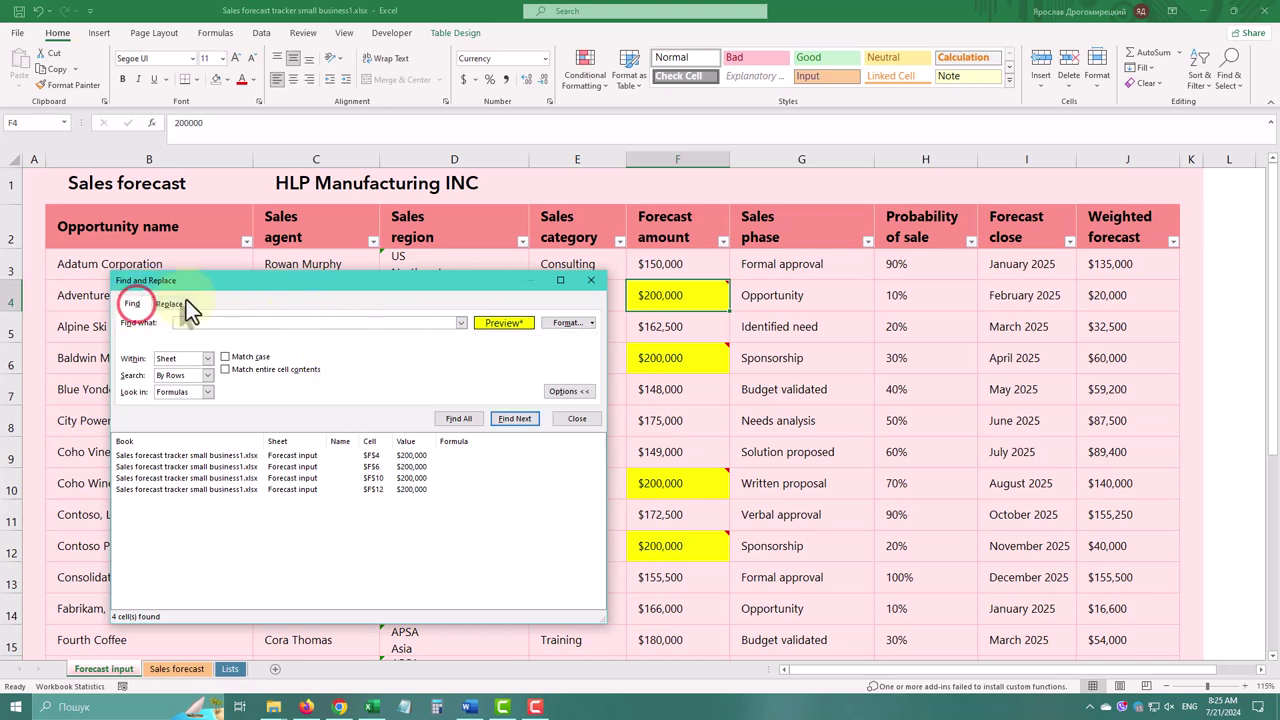
{"action": "left_click", "coordinate": [207, 392]}
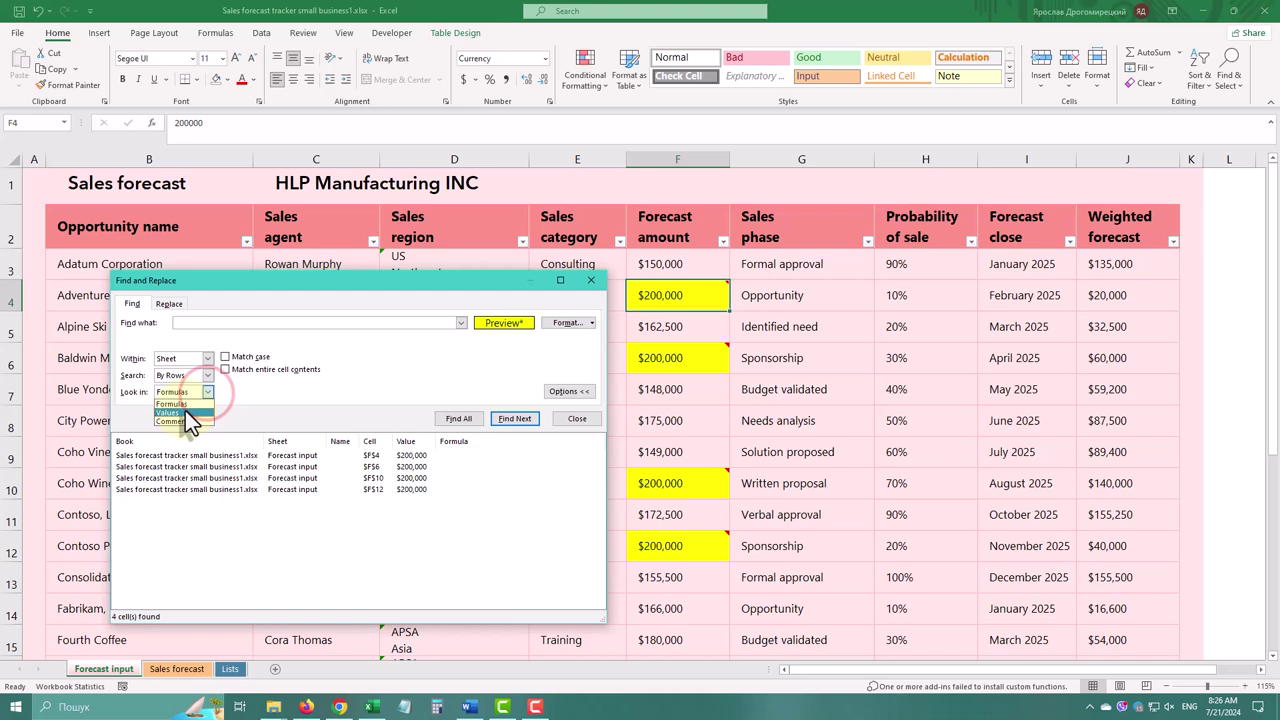
{"action": "left_click", "coordinate": [185, 421]}
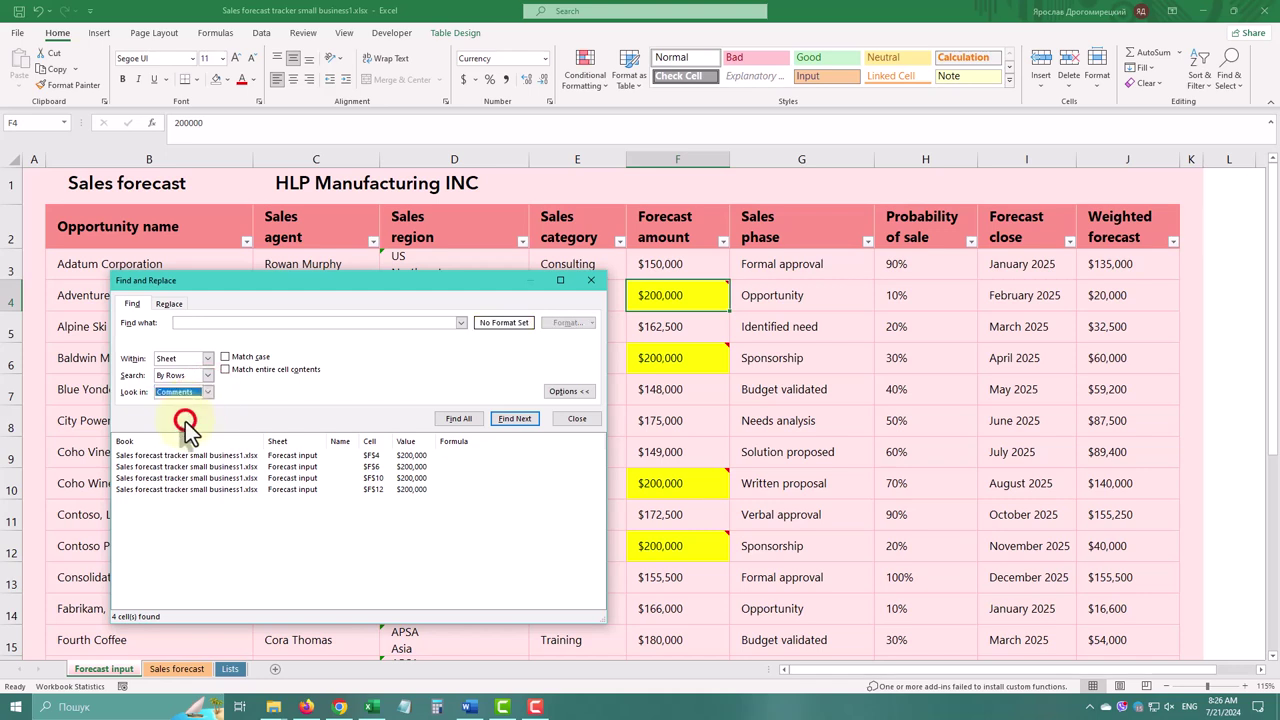
{"action": "left_click", "coordinate": [255, 325]}
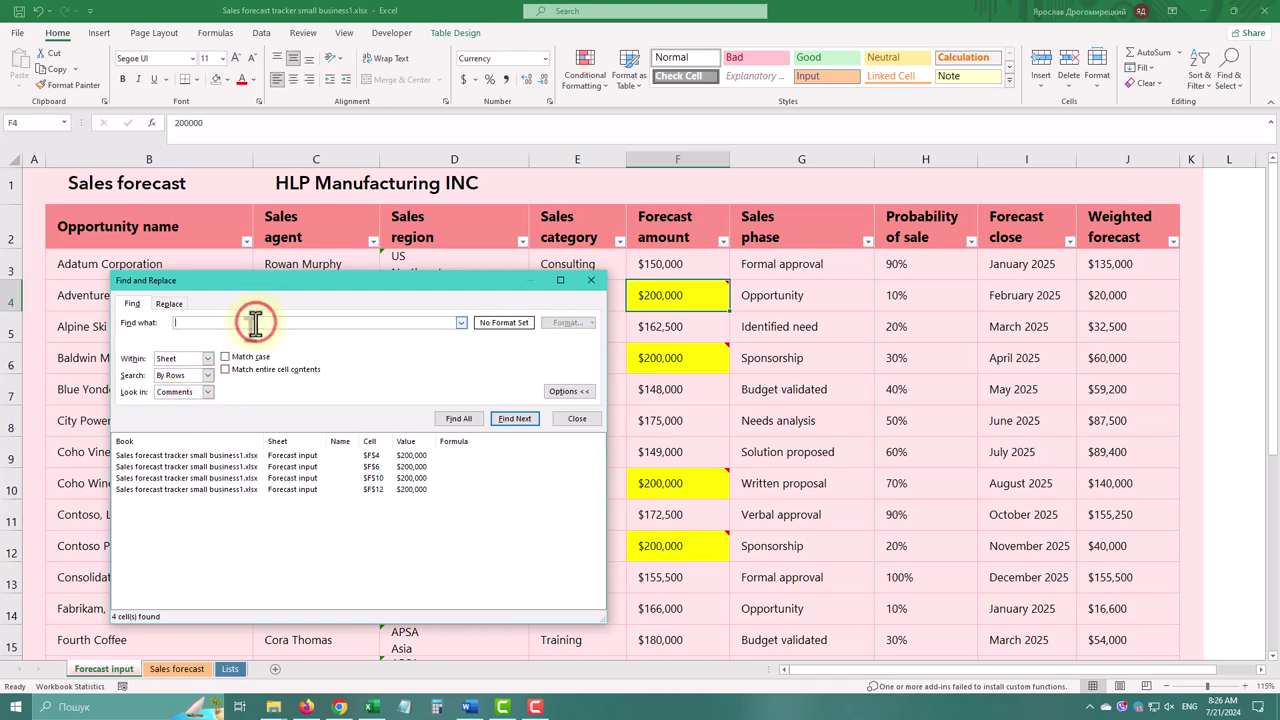
{"action": "type", "text": "Yar"}
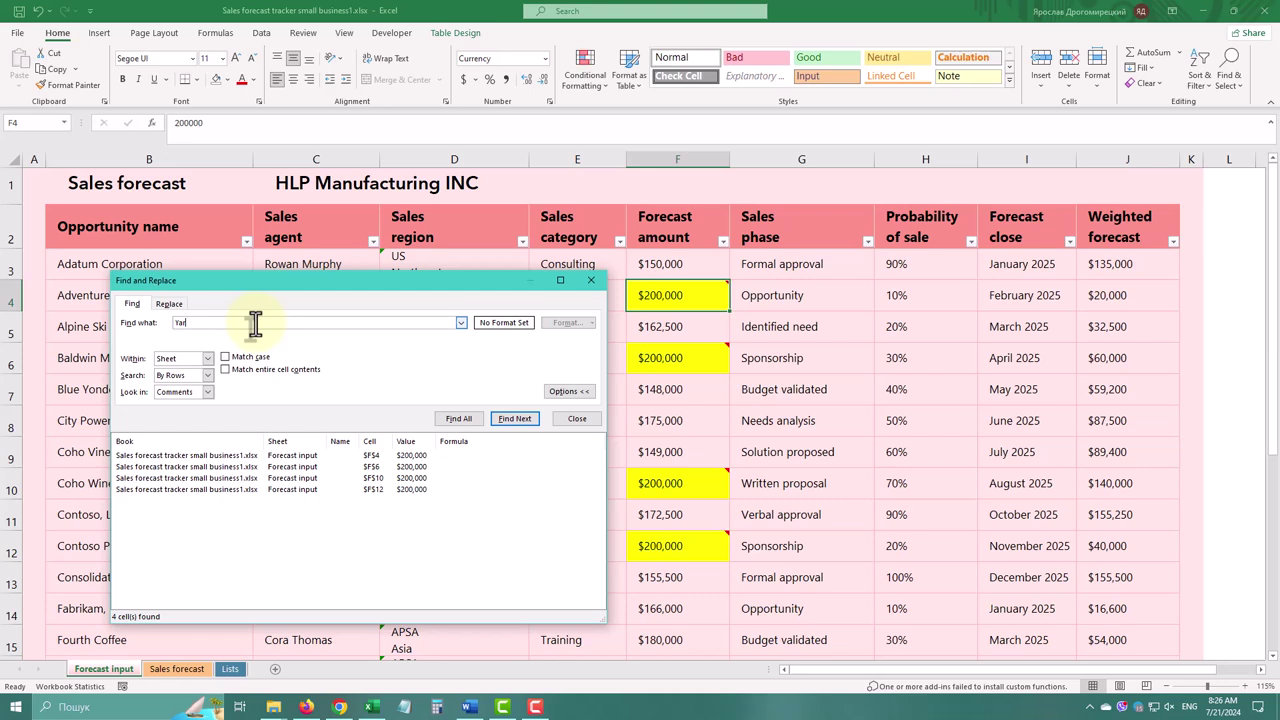
{"action": "left_click", "coordinate": [459, 418]}
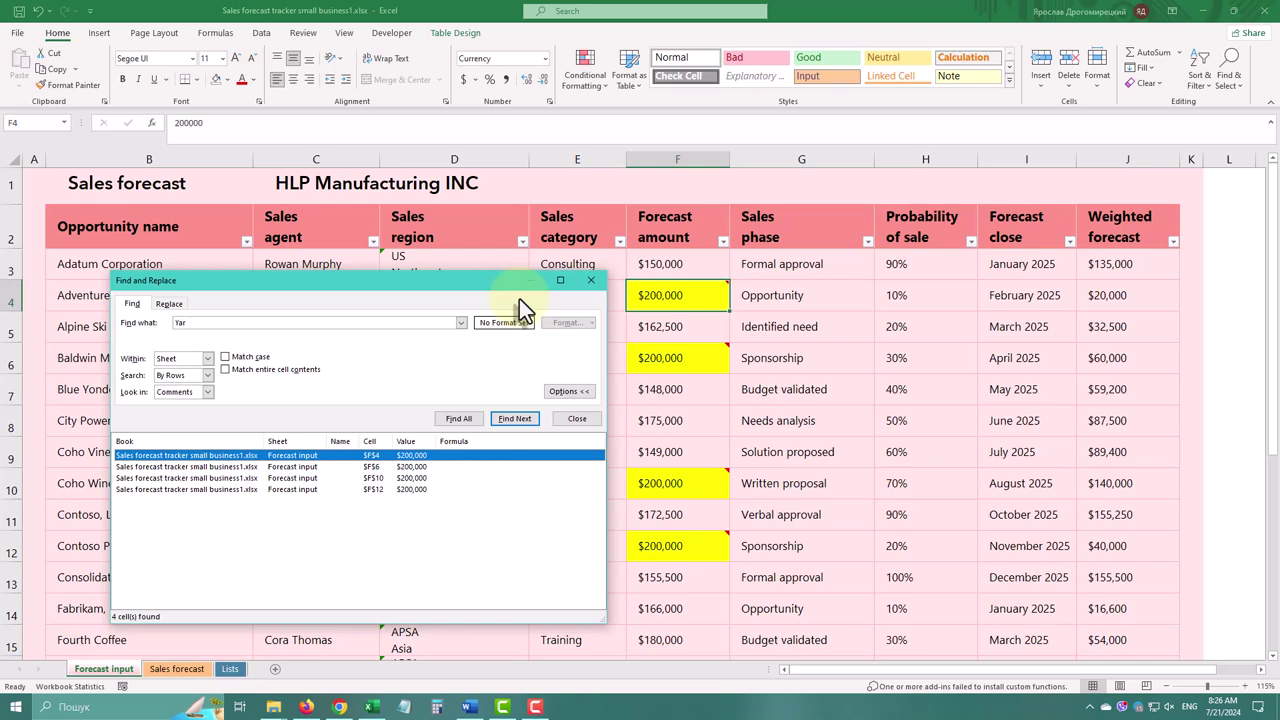
Step: Inspect the two-line region cell D3 in the formula bar and dismiss the data-validation error
{"action": "left_click_drag", "start_coordinate": [318, 286], "coordinate": [813, 258]}
{"action": "left_click", "coordinate": [463, 256]}
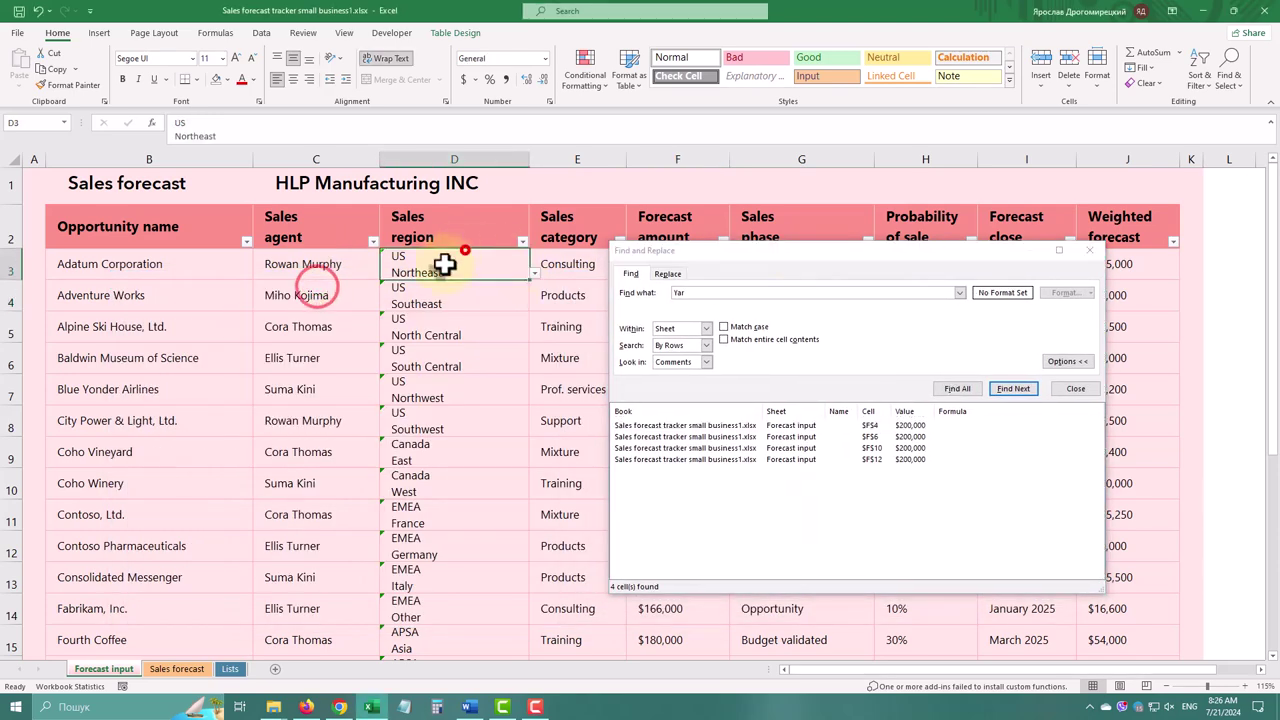
{"action": "left_click", "coordinate": [195, 127]}
{"action": "left_click", "coordinate": [498, 312]}
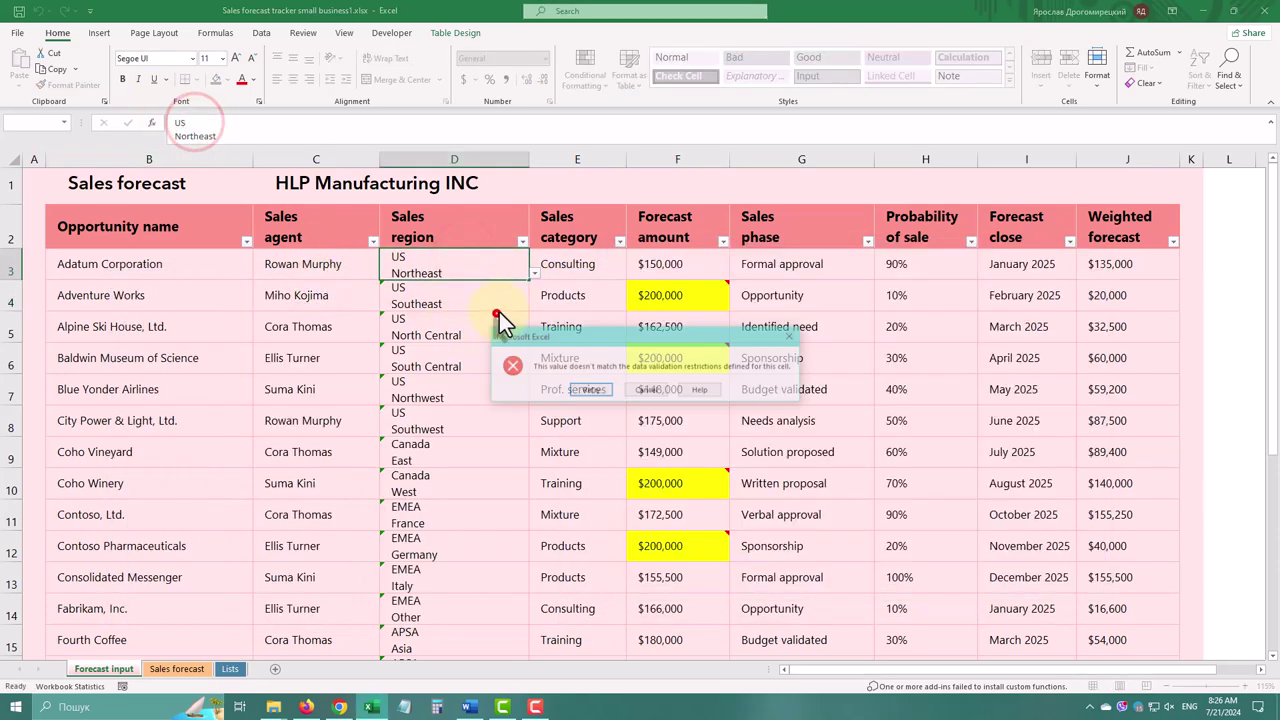
{"action": "left_click", "coordinate": [646, 390]}
Step: Clear the find format and both fields, then enter a line break (Ctrl+J) as the search text
{"action": "left_click", "coordinate": [676, 276]}
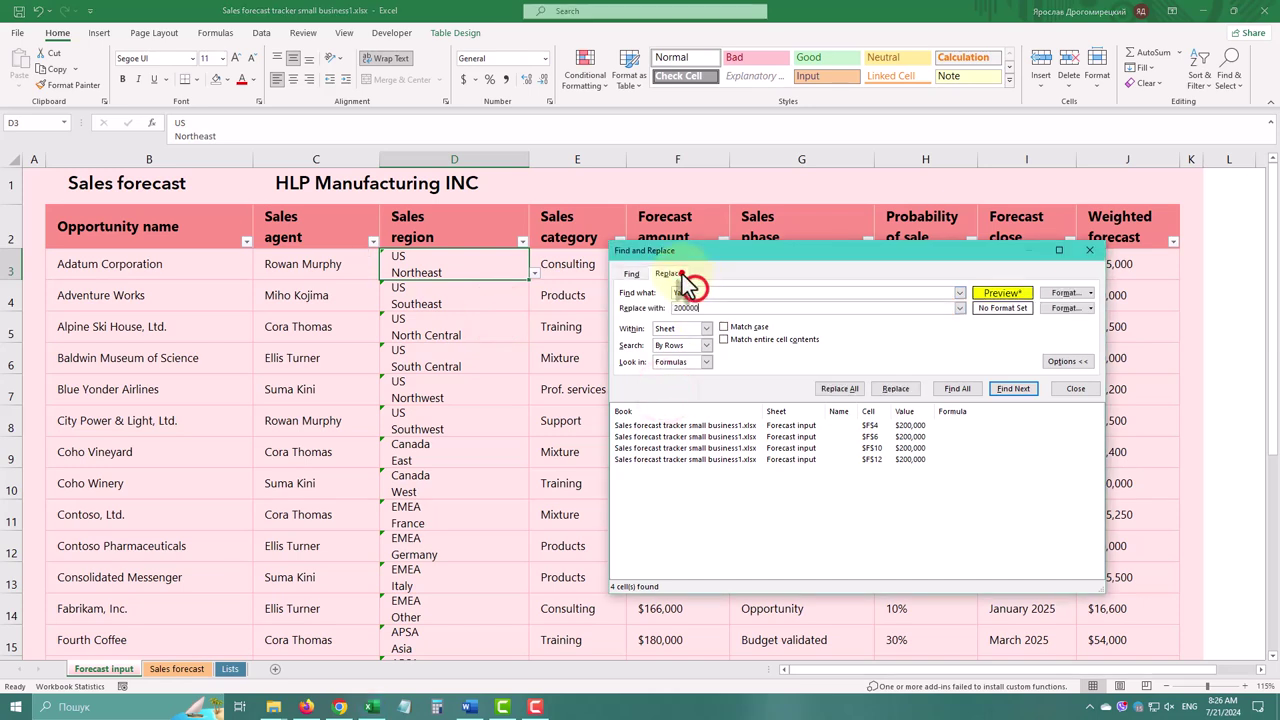
{"action": "left_click", "coordinate": [1090, 292]}
{"action": "left_click", "coordinate": [1091, 348]}
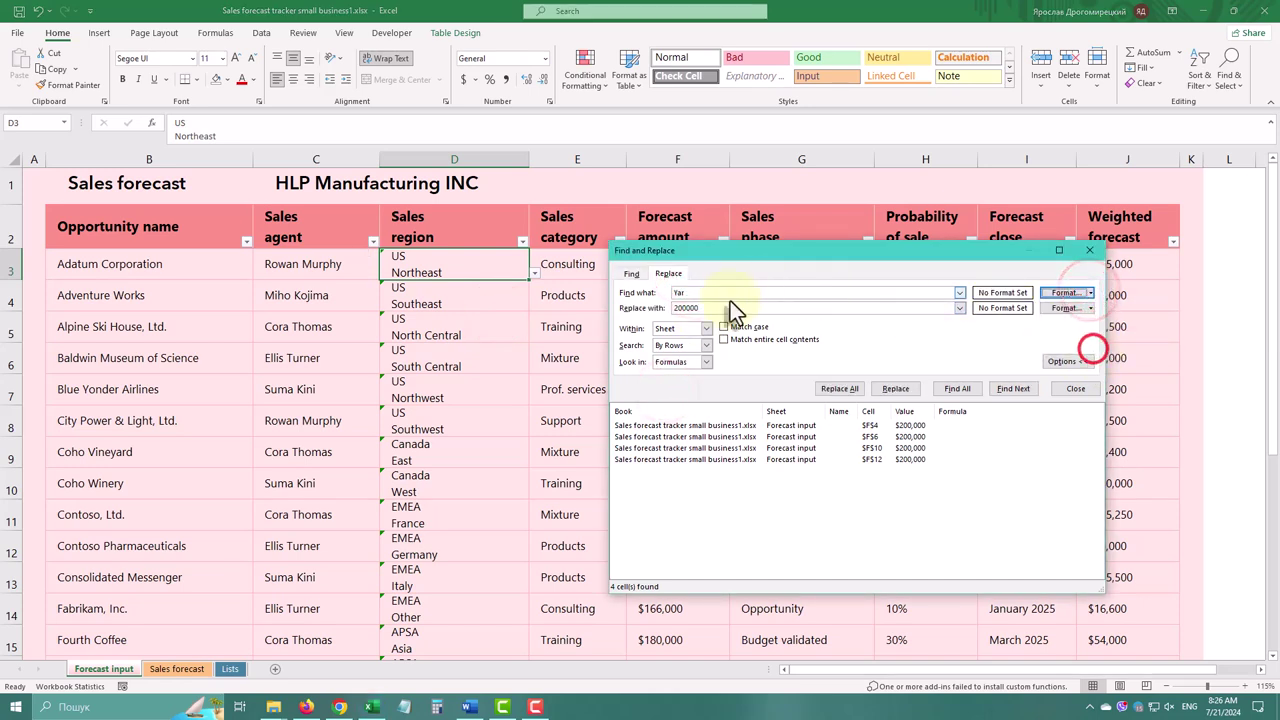
{"action": "left_click", "coordinate": [726, 295]}
{"action": "key", "text": "BackSpace"}
{"action": "double_click", "coordinate": [724, 308]}
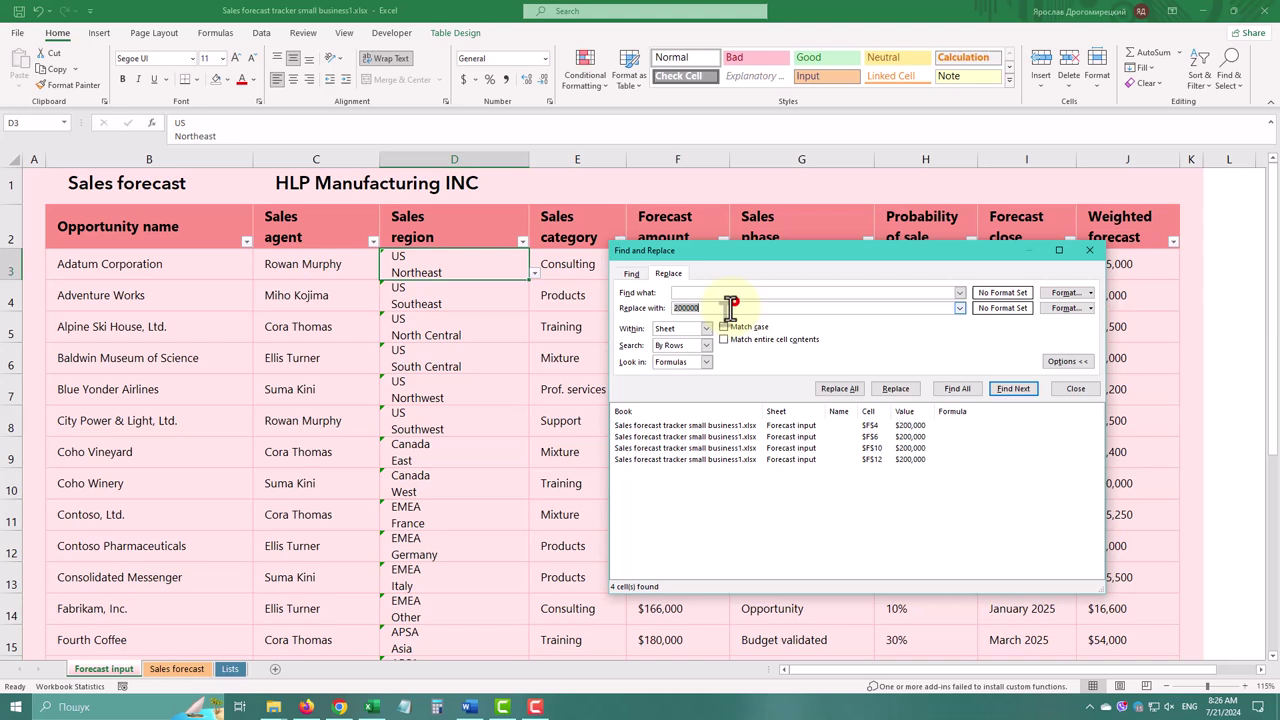
{"action": "key", "text": "BackSpace"}
{"action": "left_click", "coordinate": [712, 292]}
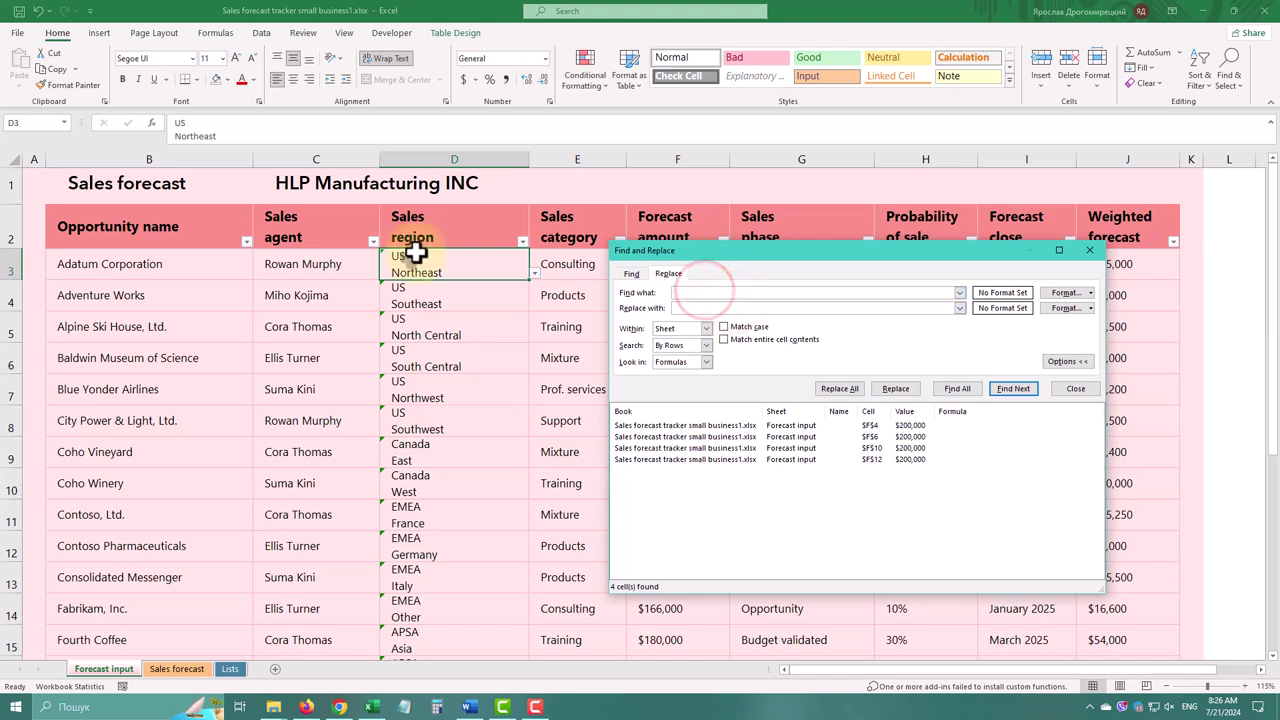
{"action": "key", "text": "ctrl+j"}
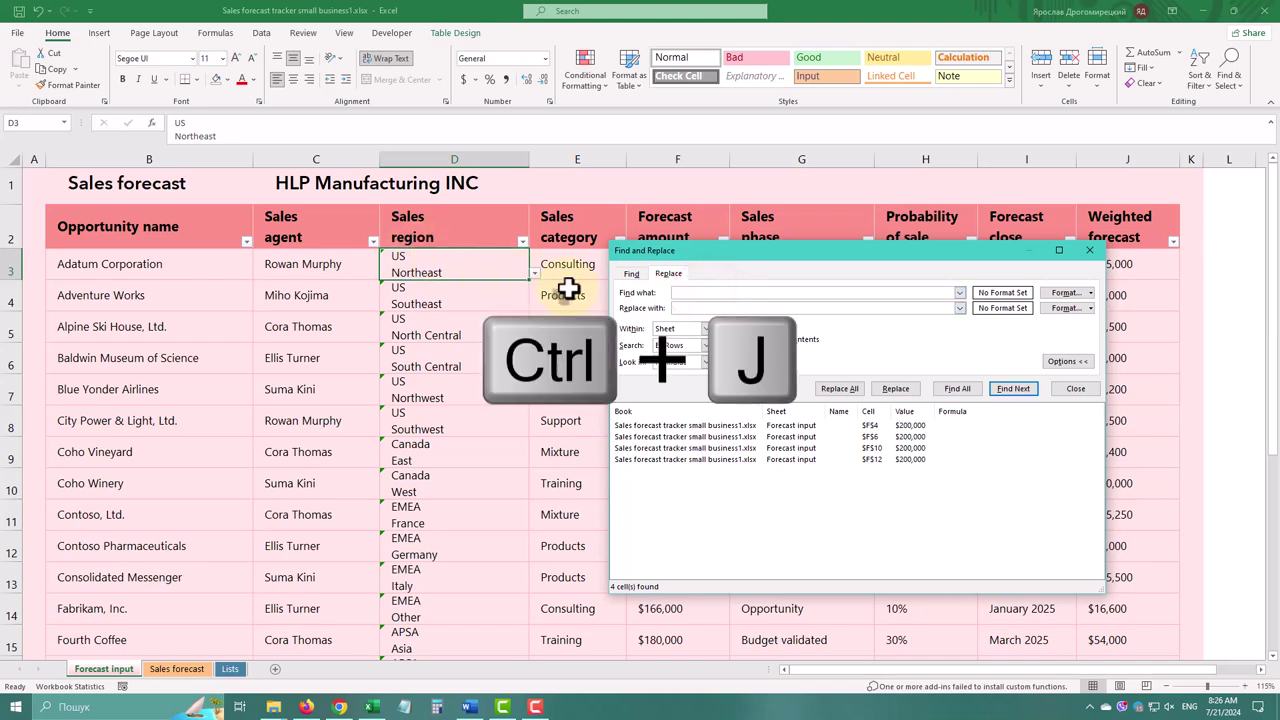
{"action": "left_click", "coordinate": [701, 309]}
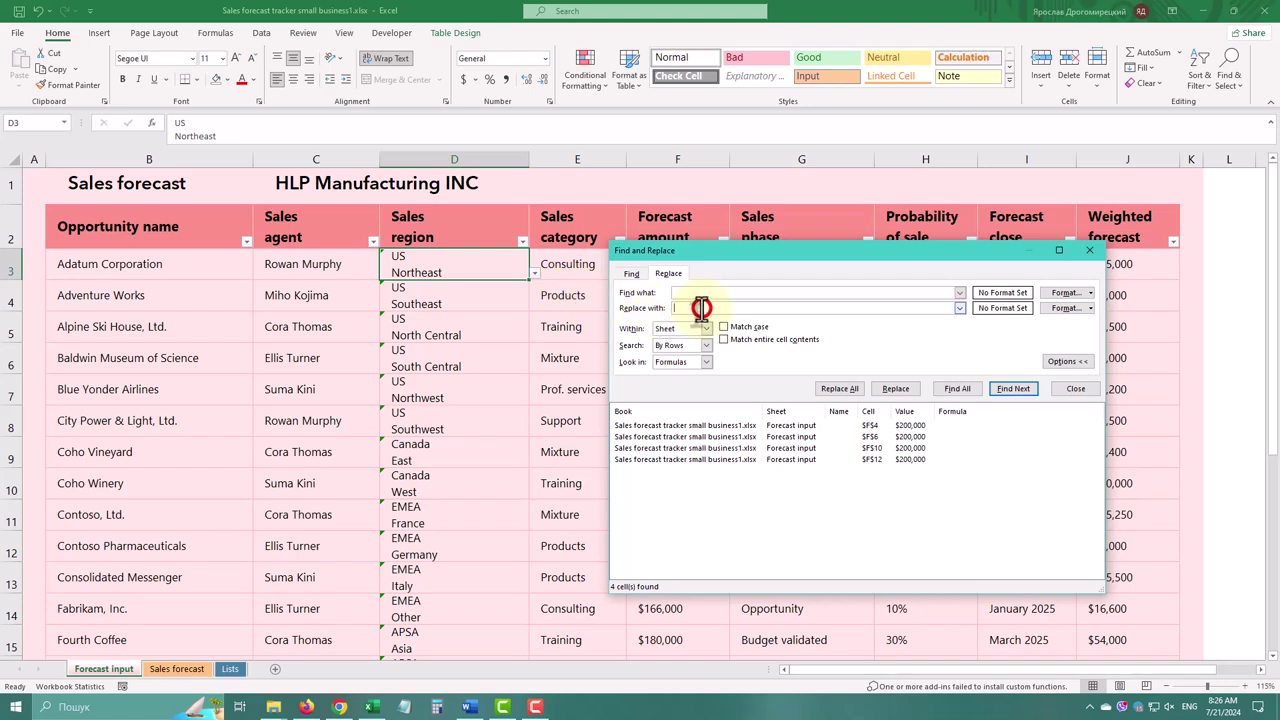